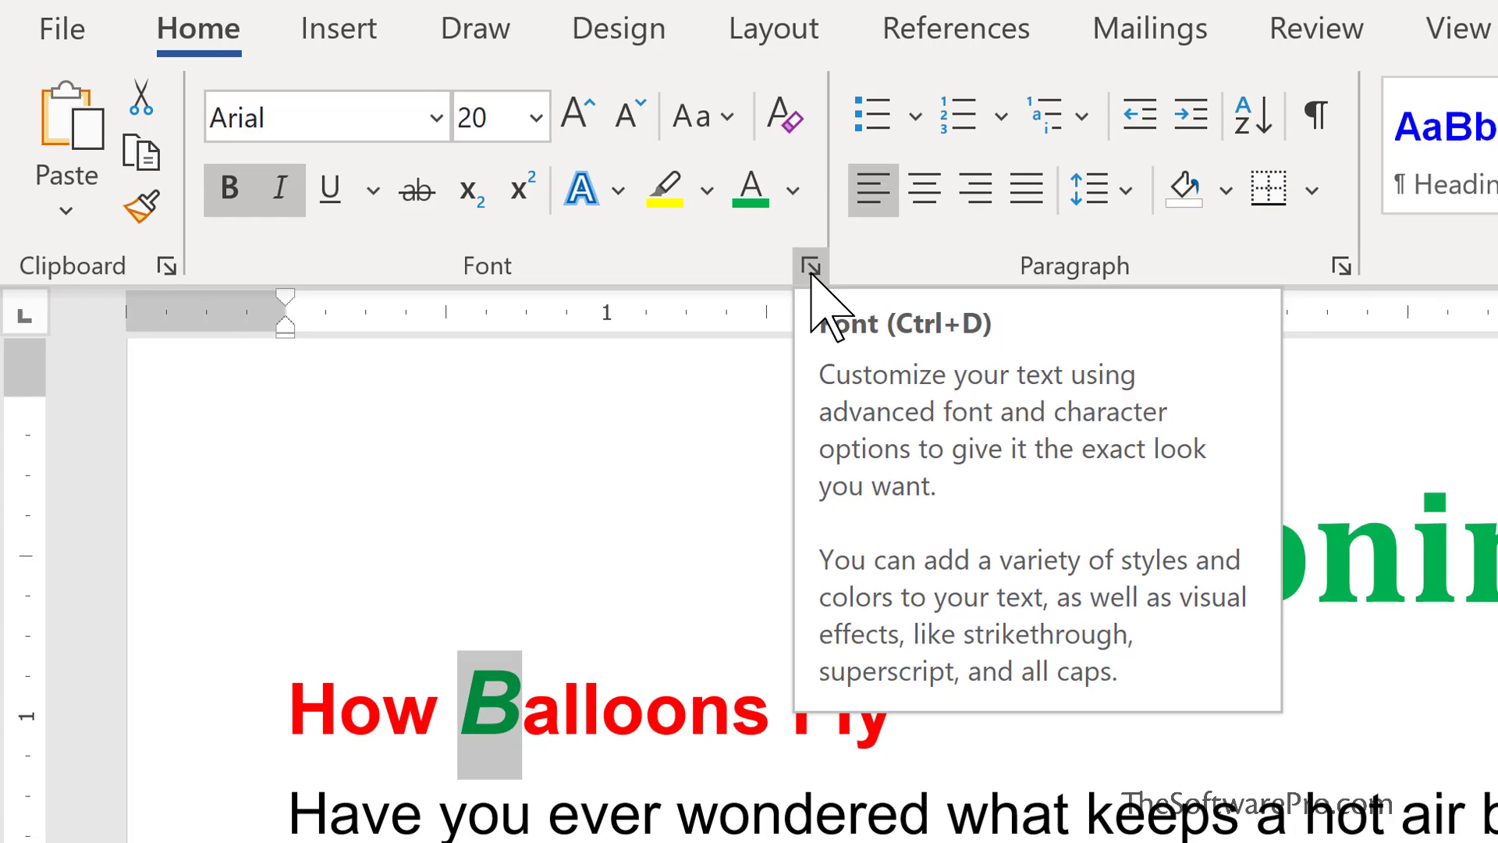
Display the formatting marks and add an empty paragraph after the "How Balloons Fly" heading
left_click(819, 270)
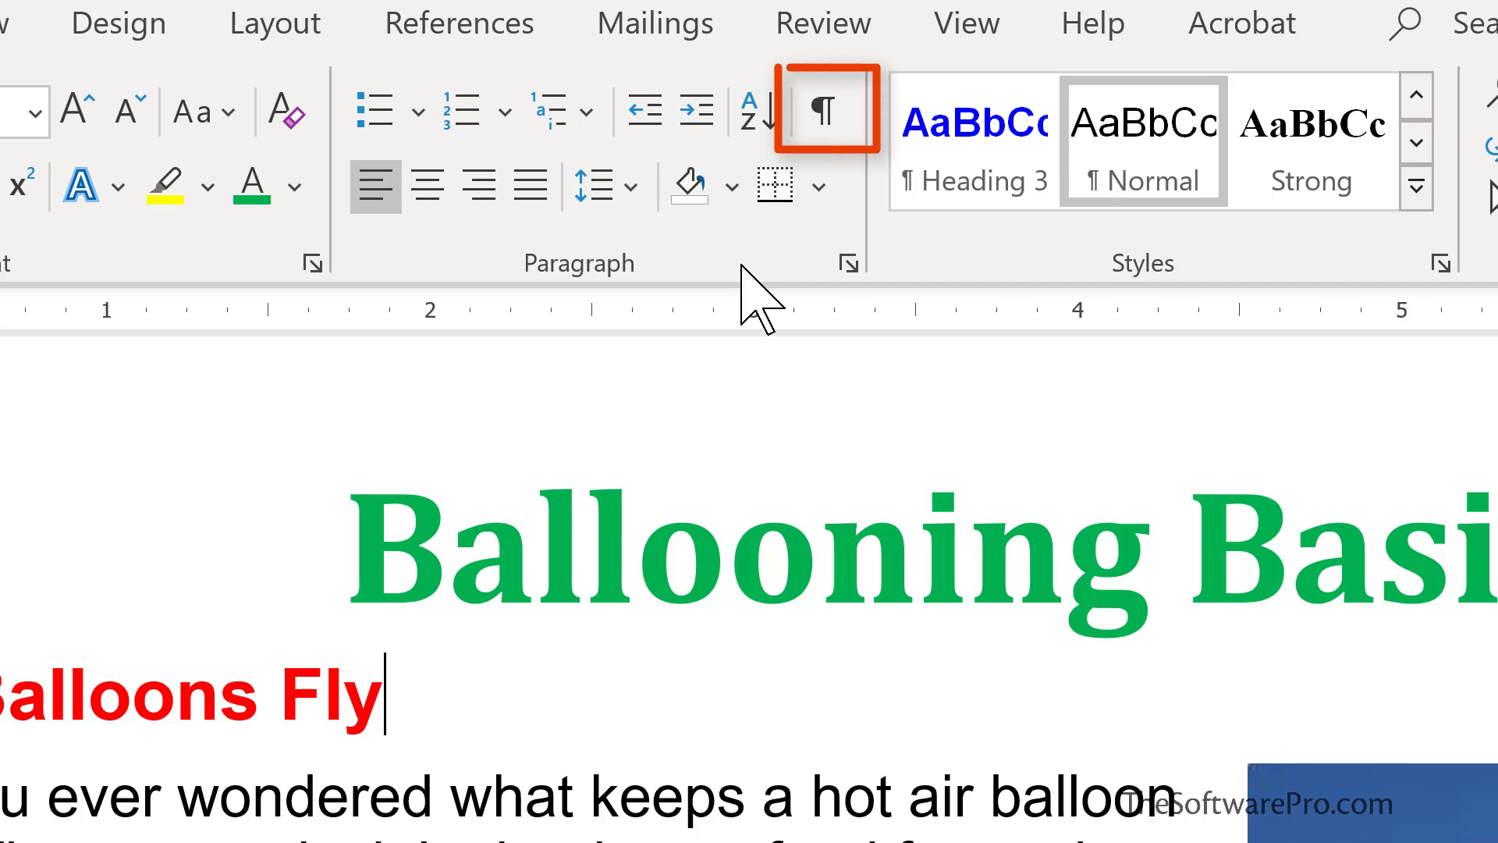
left_click(824, 109)
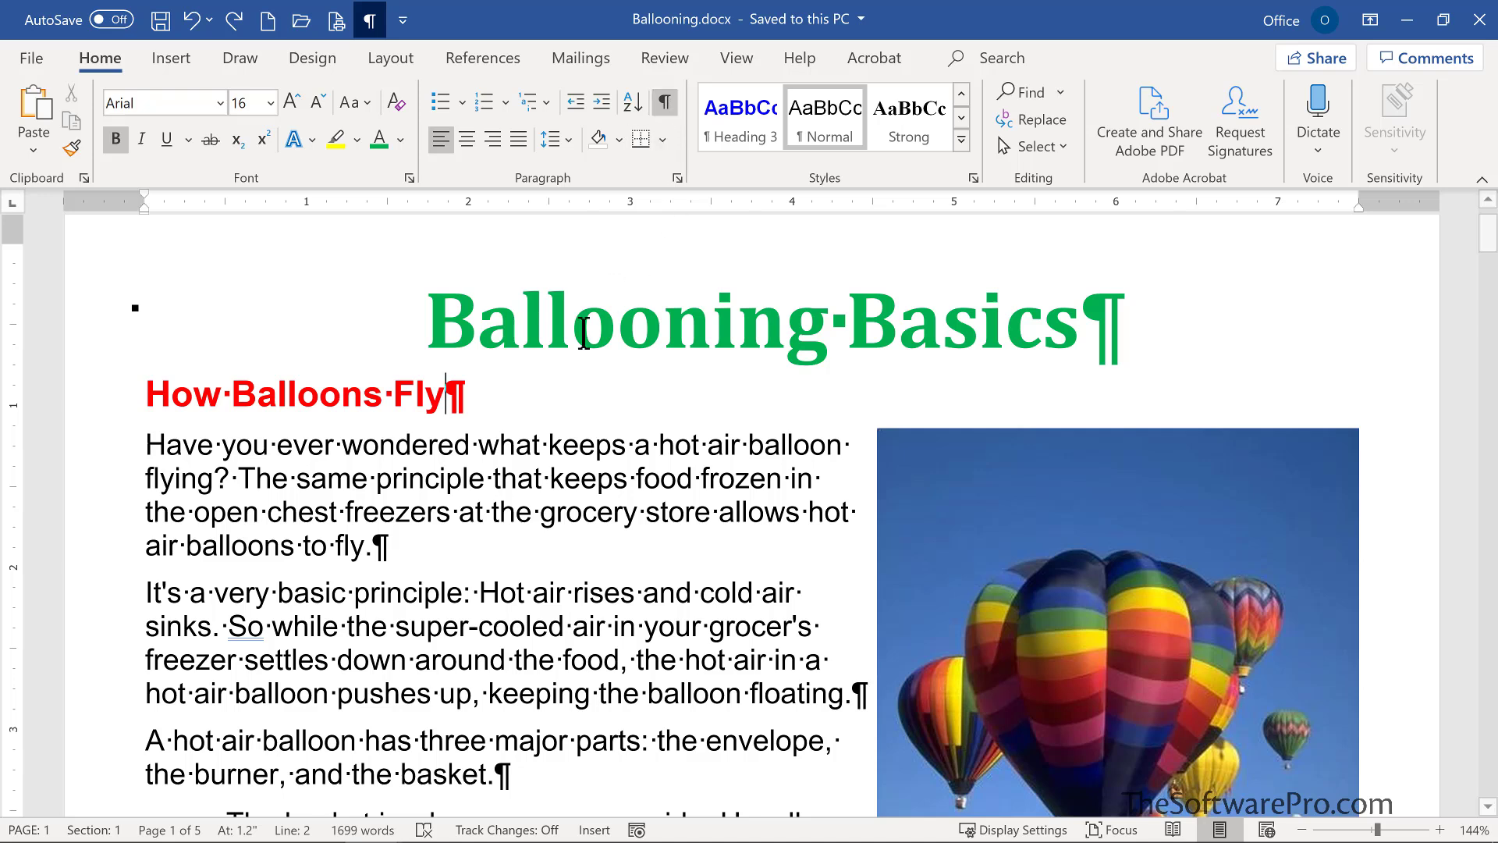
left_click_drag(450, 387, 461, 384)
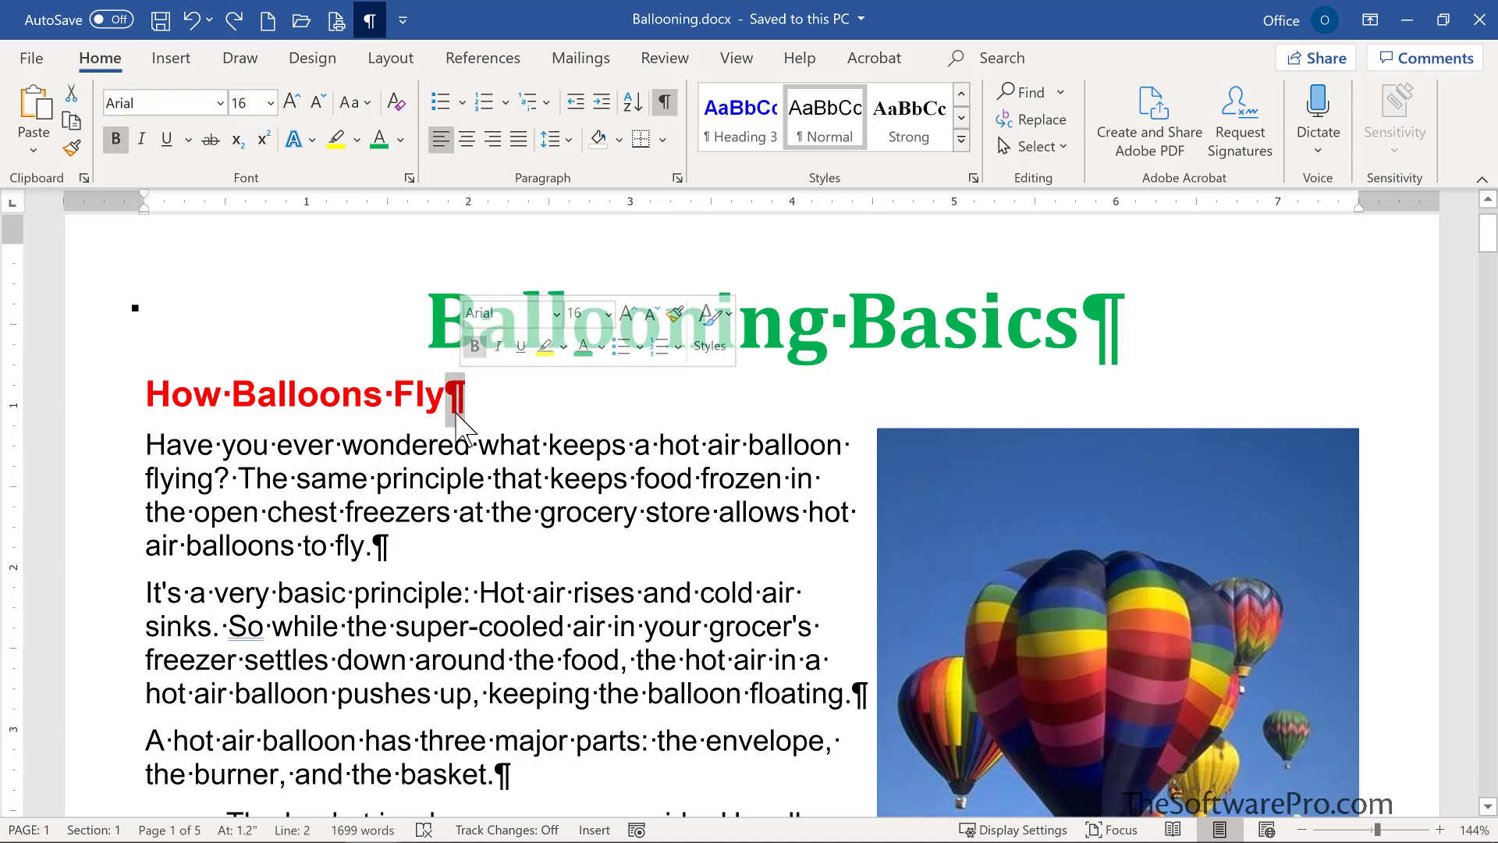
left_click(451, 398)
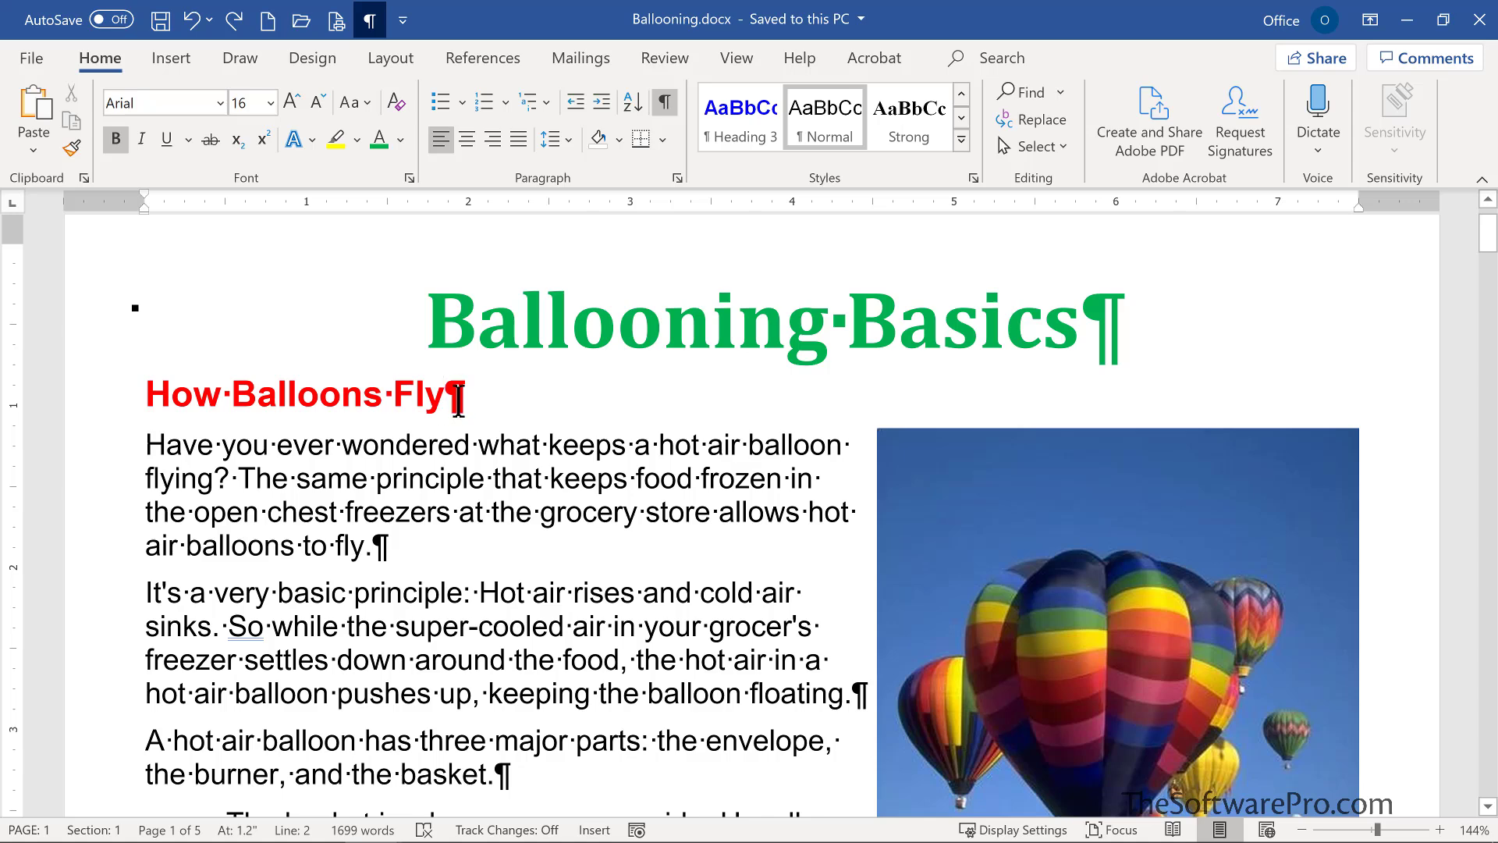
key("Return")
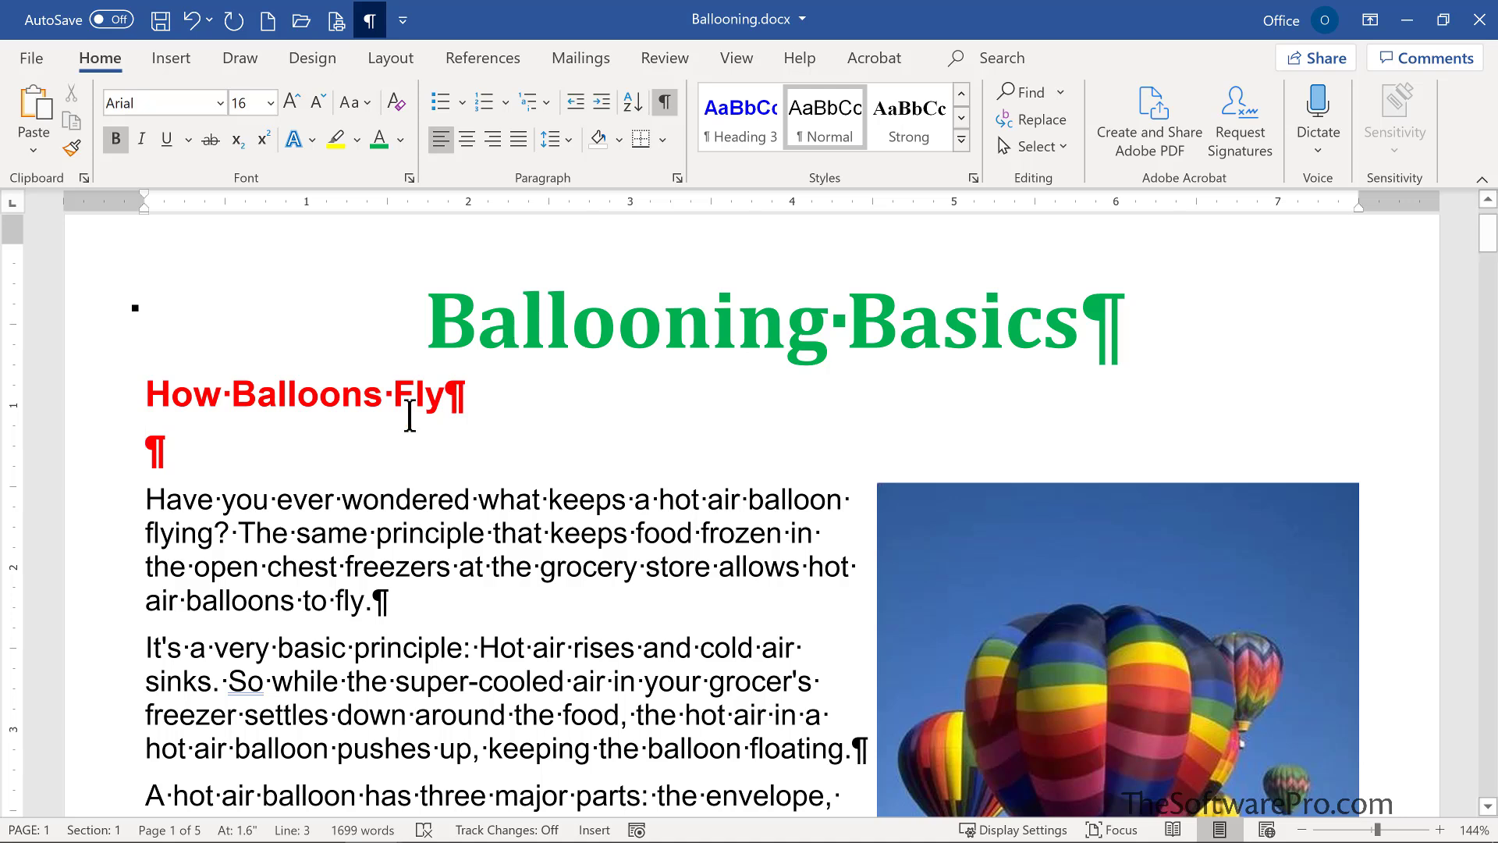
Center the "How Balloons Fly" heading and open the detailed paragraph settings
left_click(367, 391)
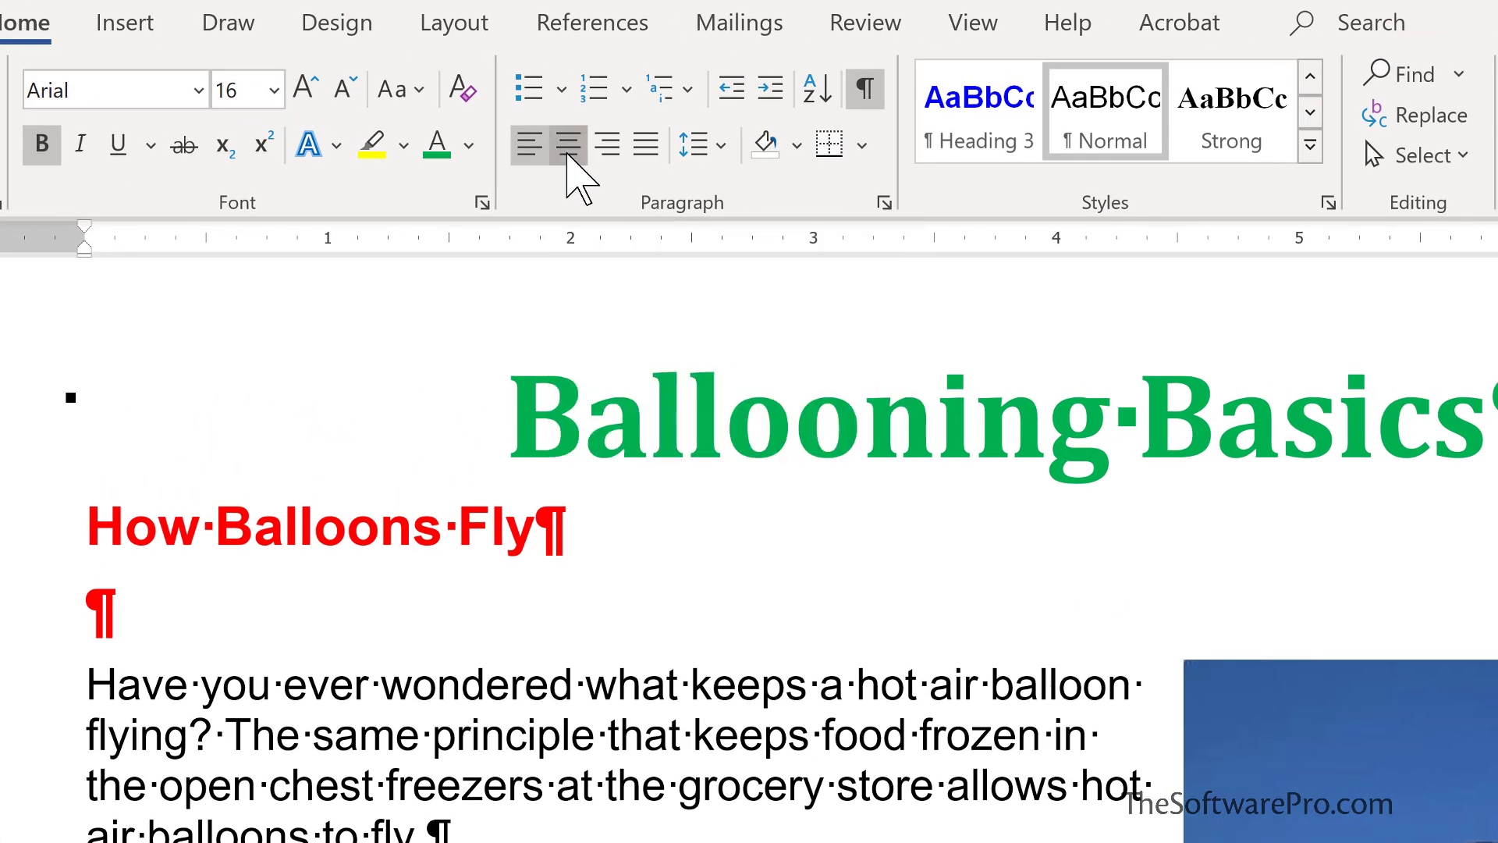
left_click(568, 154)
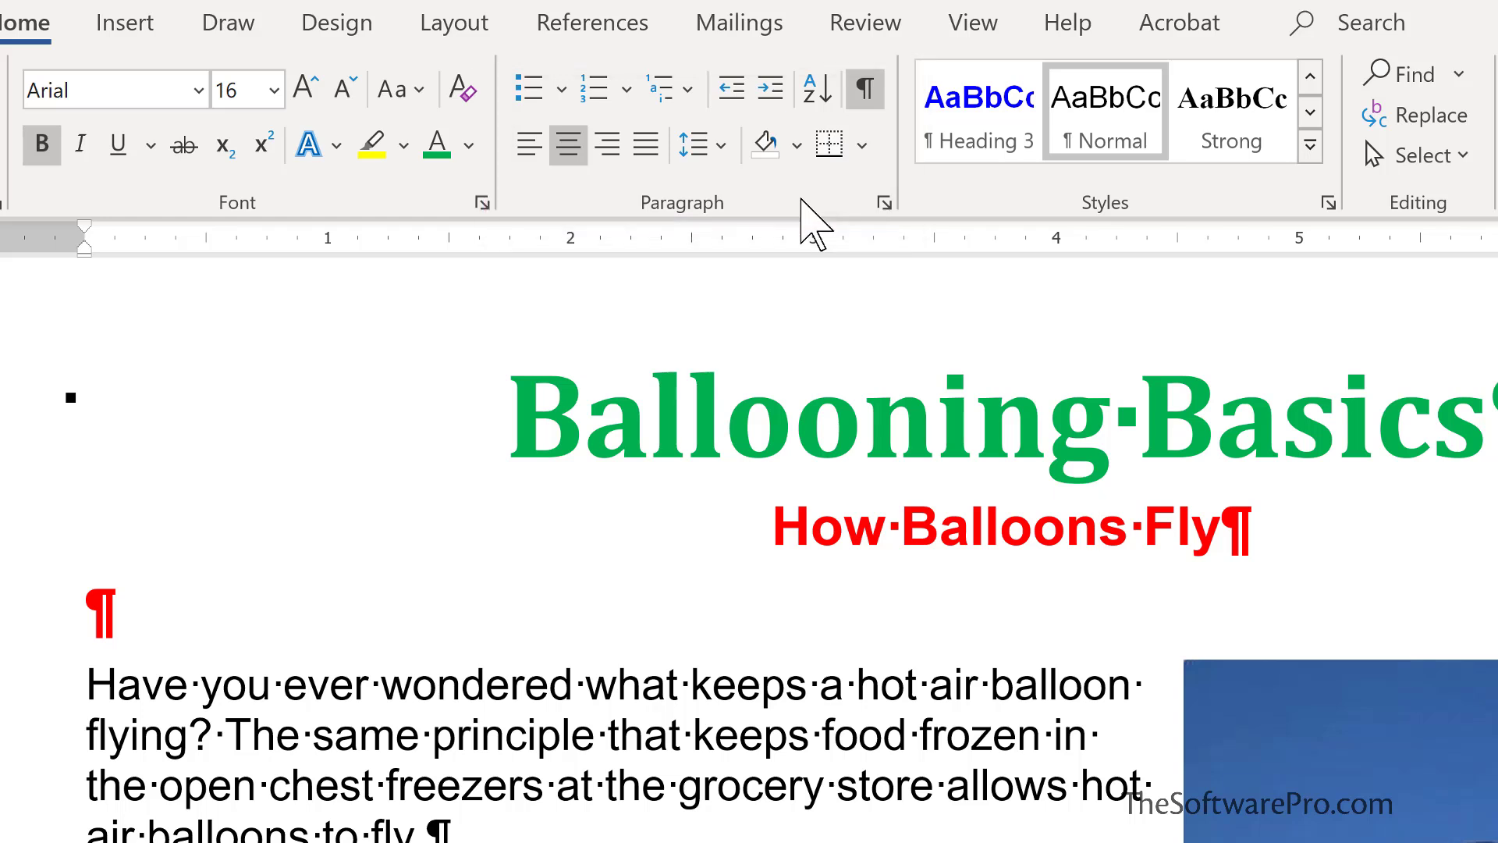
left_click(884, 203)
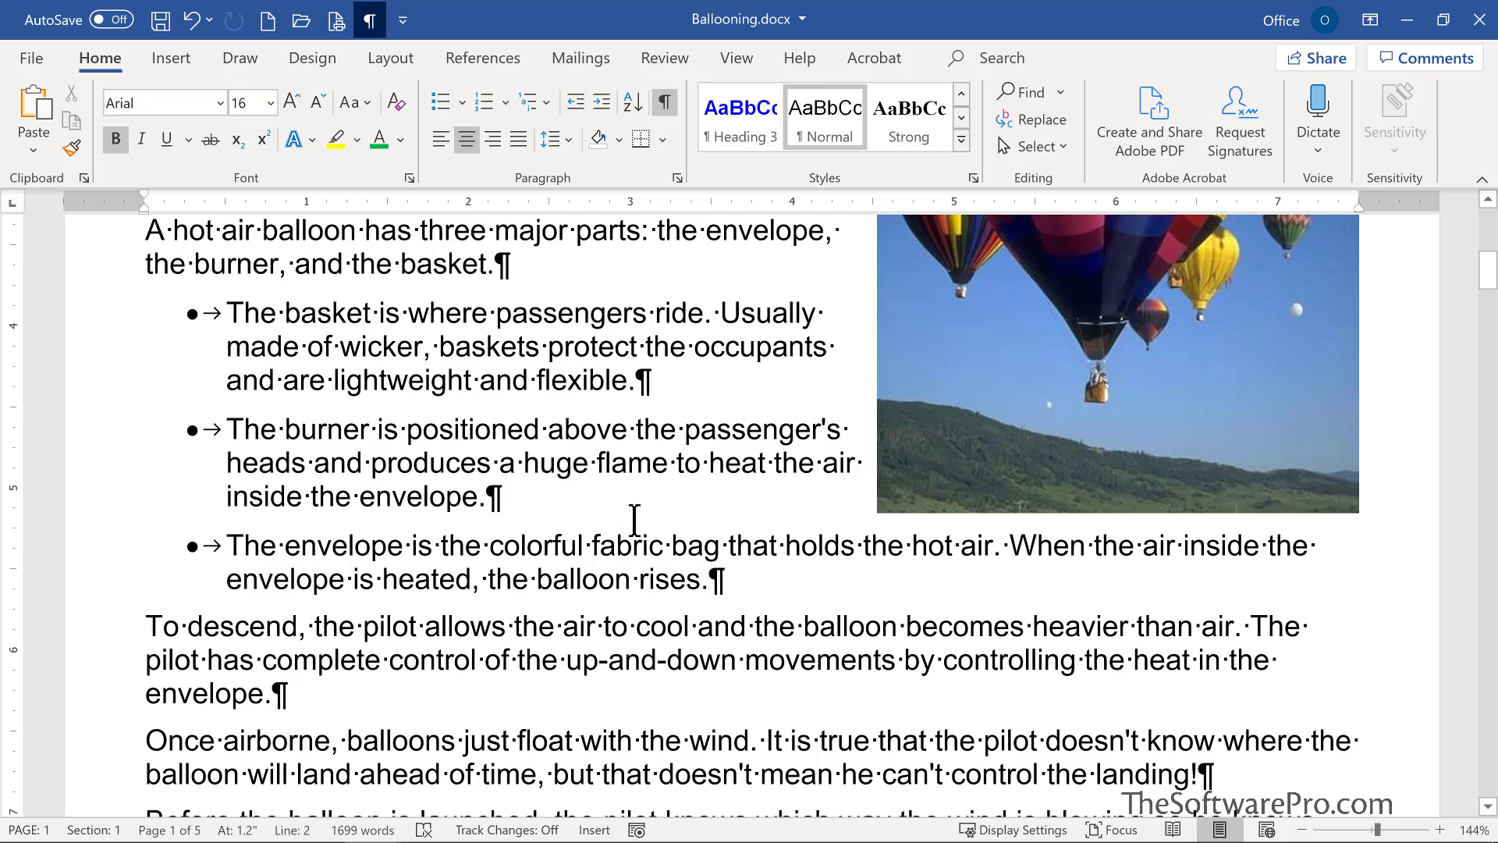
Add a new bullet reading "More about ballooning" after the bullet about the envelope
left_click(750, 580)
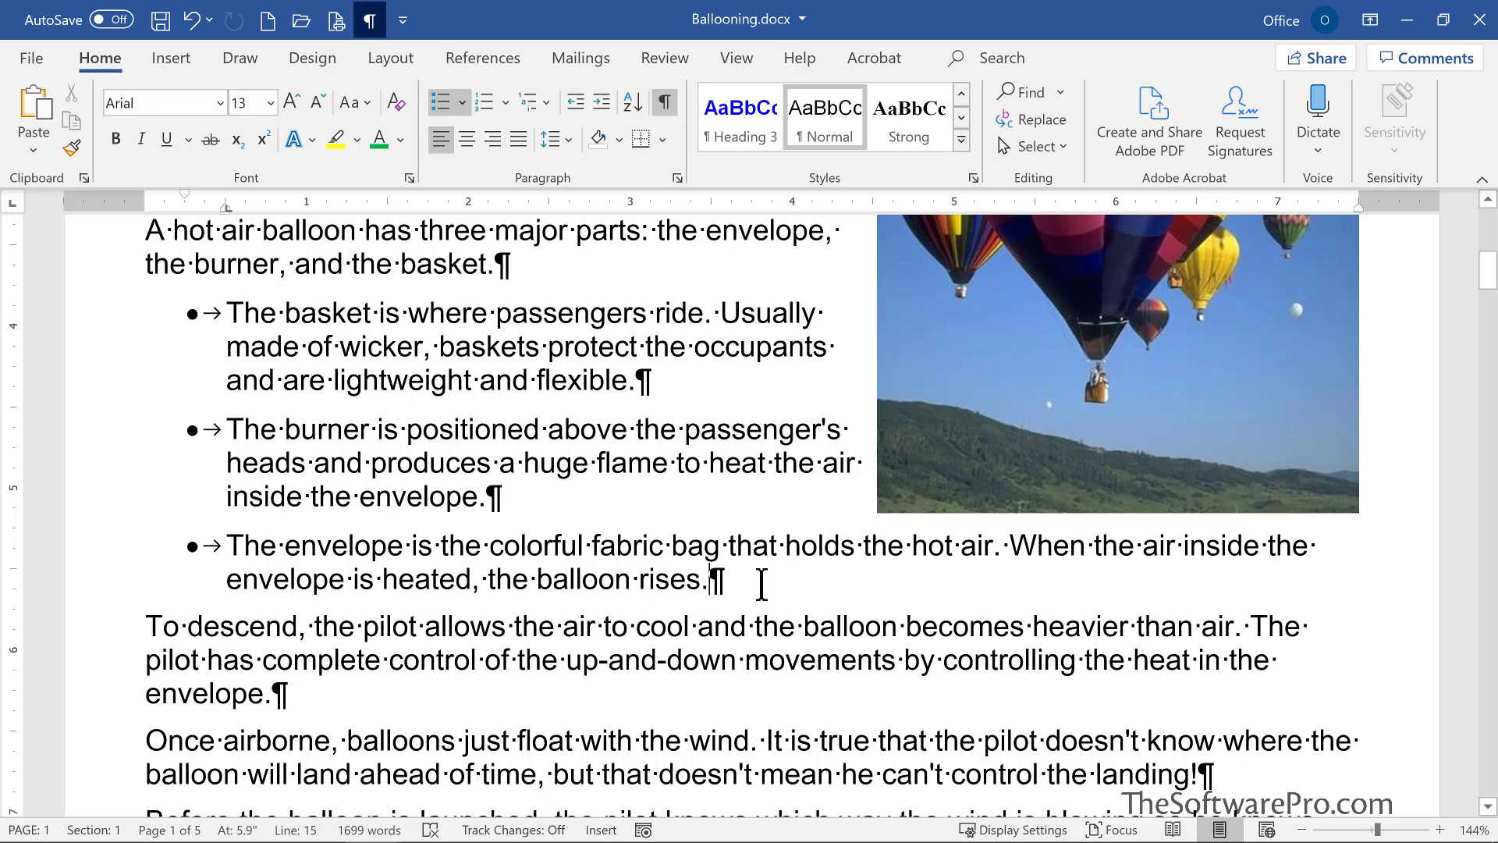
key("Return")
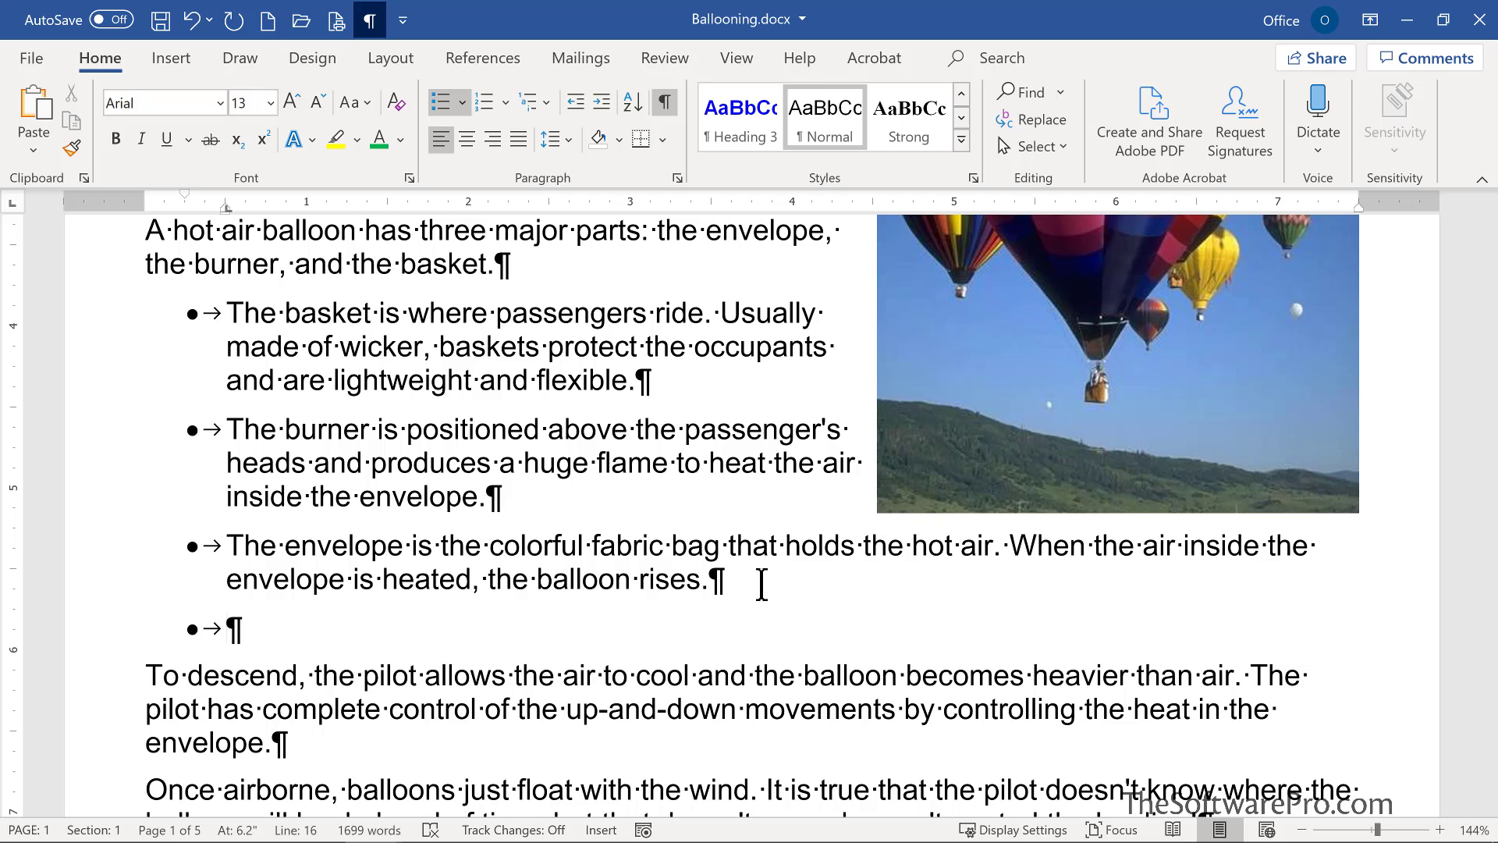
type("More about ball")
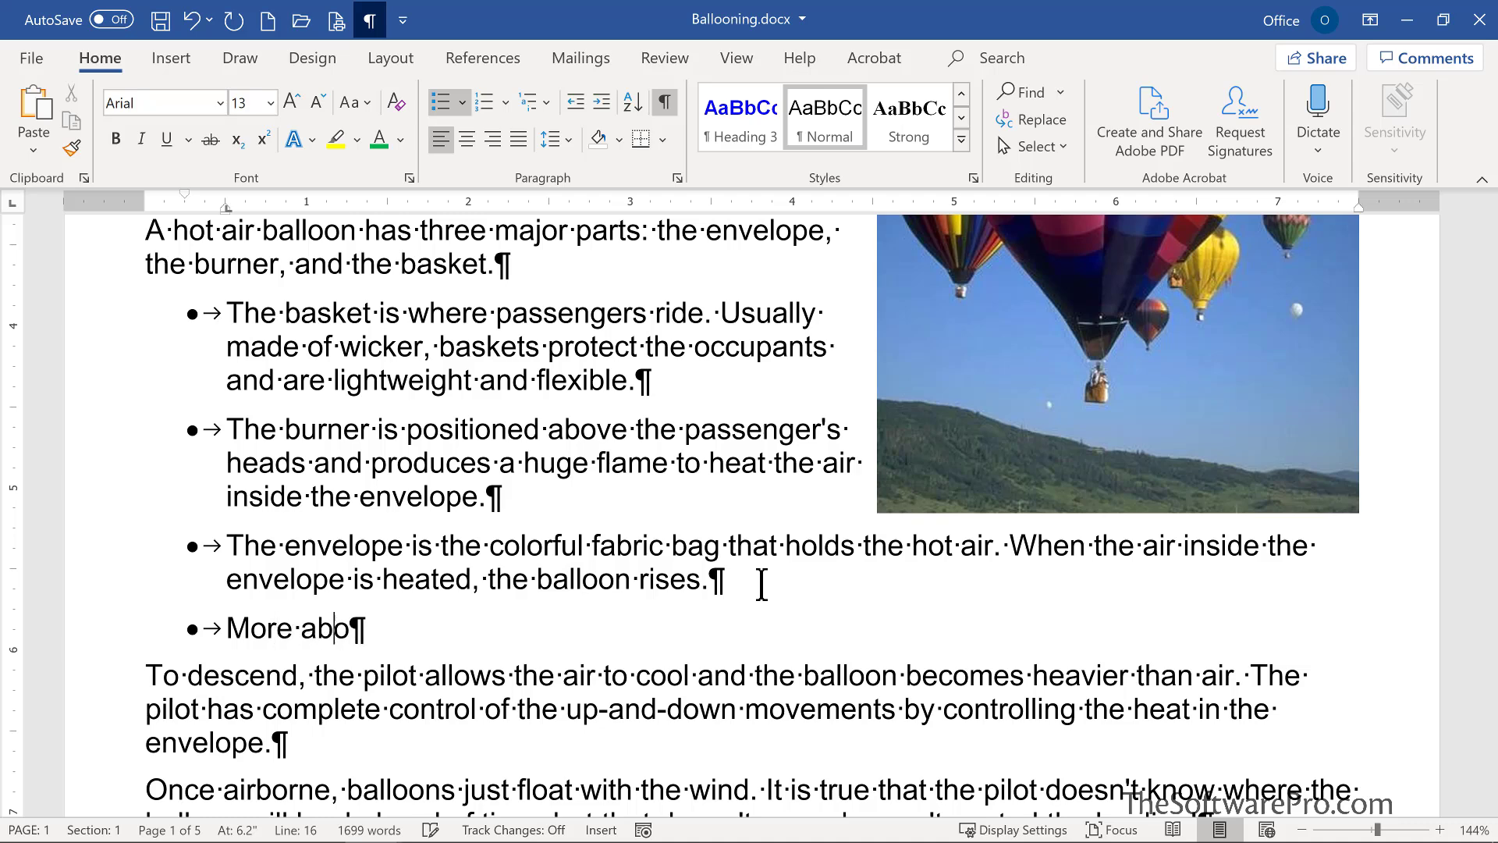
type("ooning")
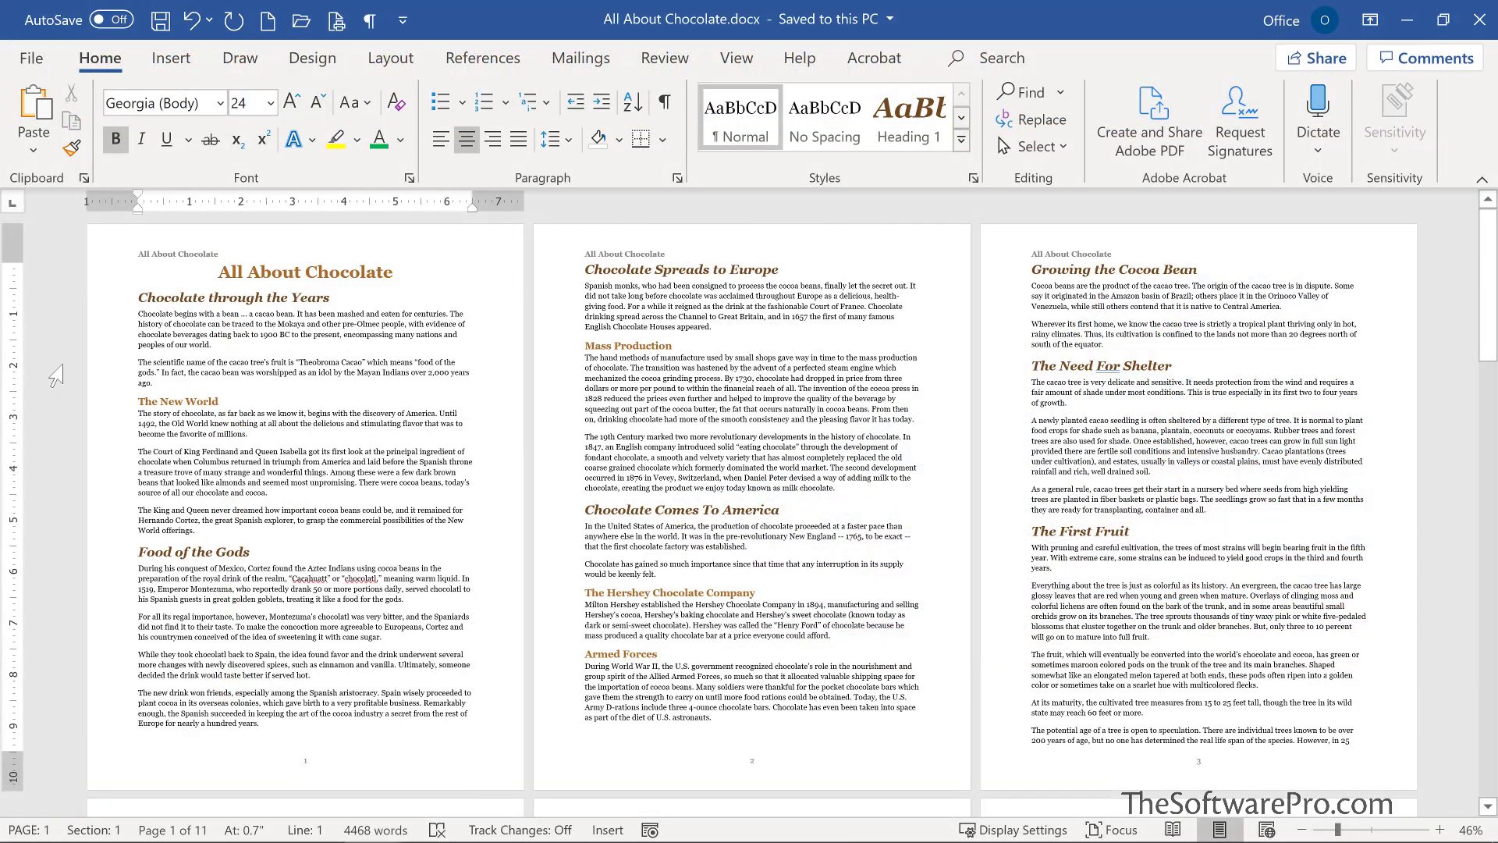
In the All About Chocolate document, examine which items the status bar can display, such as the section number
left_click(388, 59)
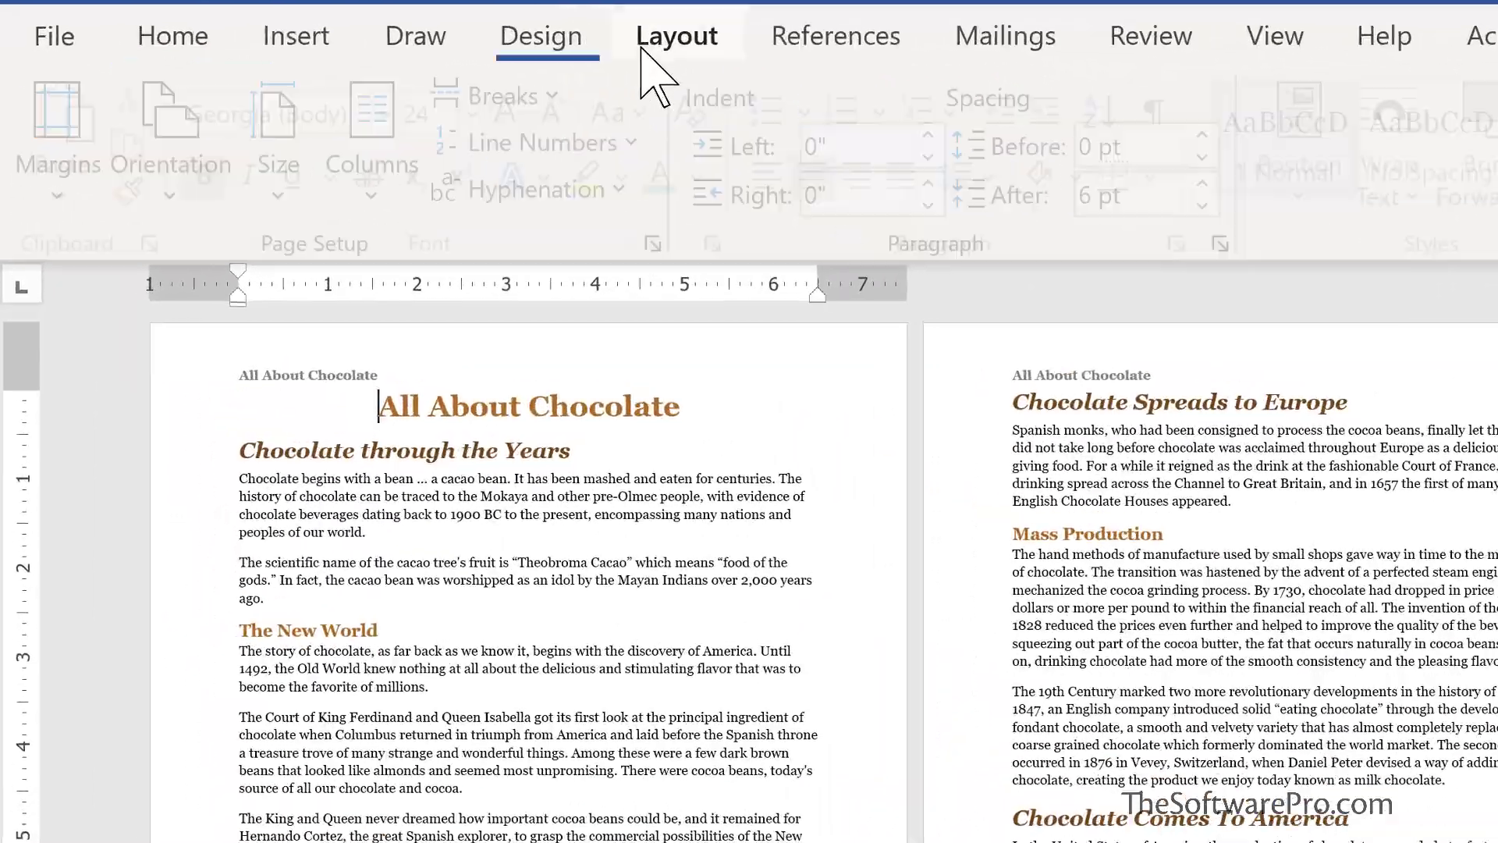
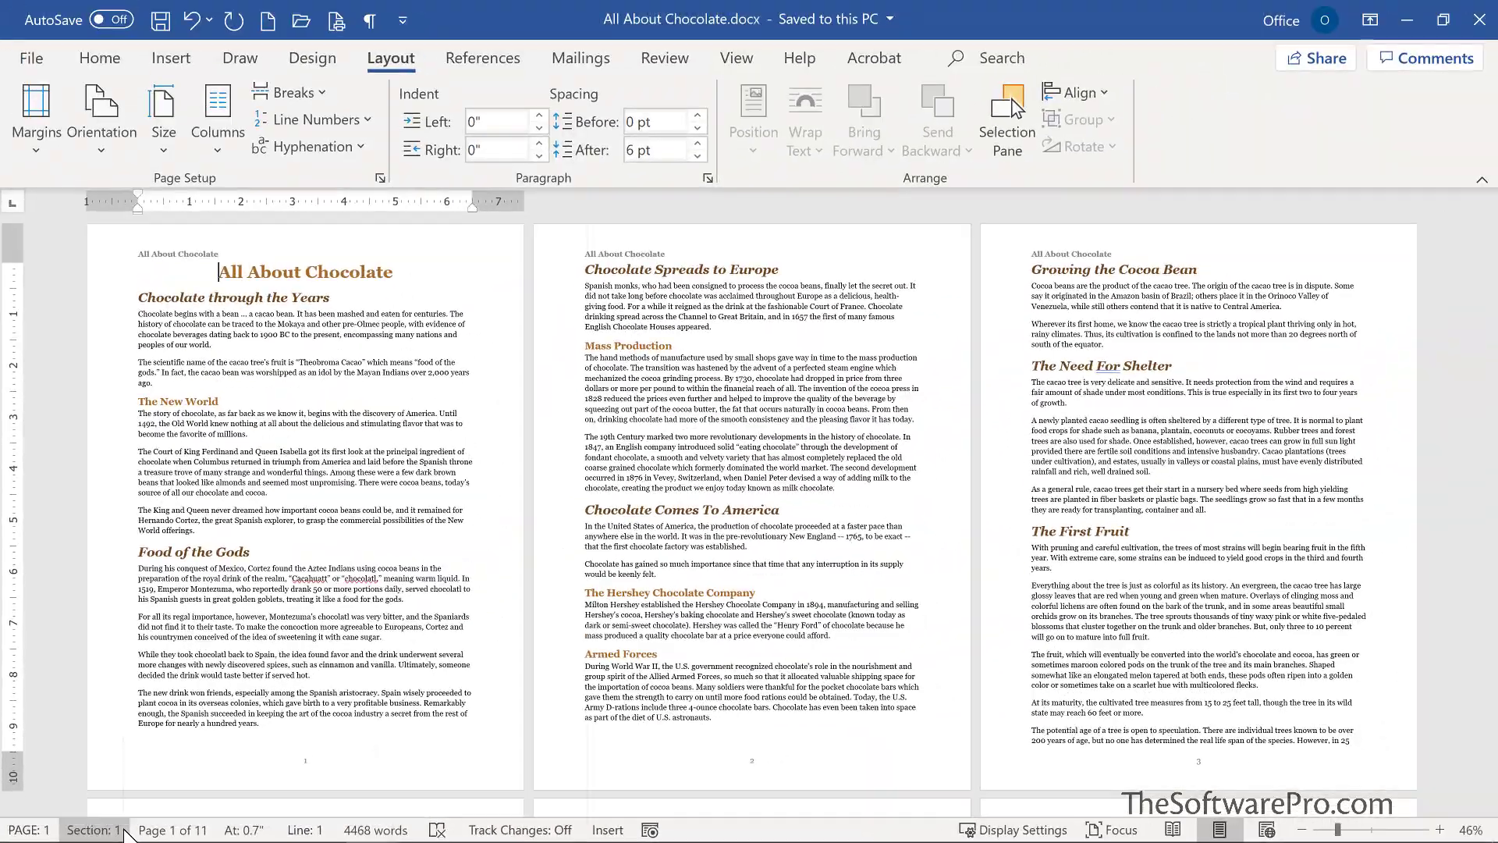
right_click(371, 802)
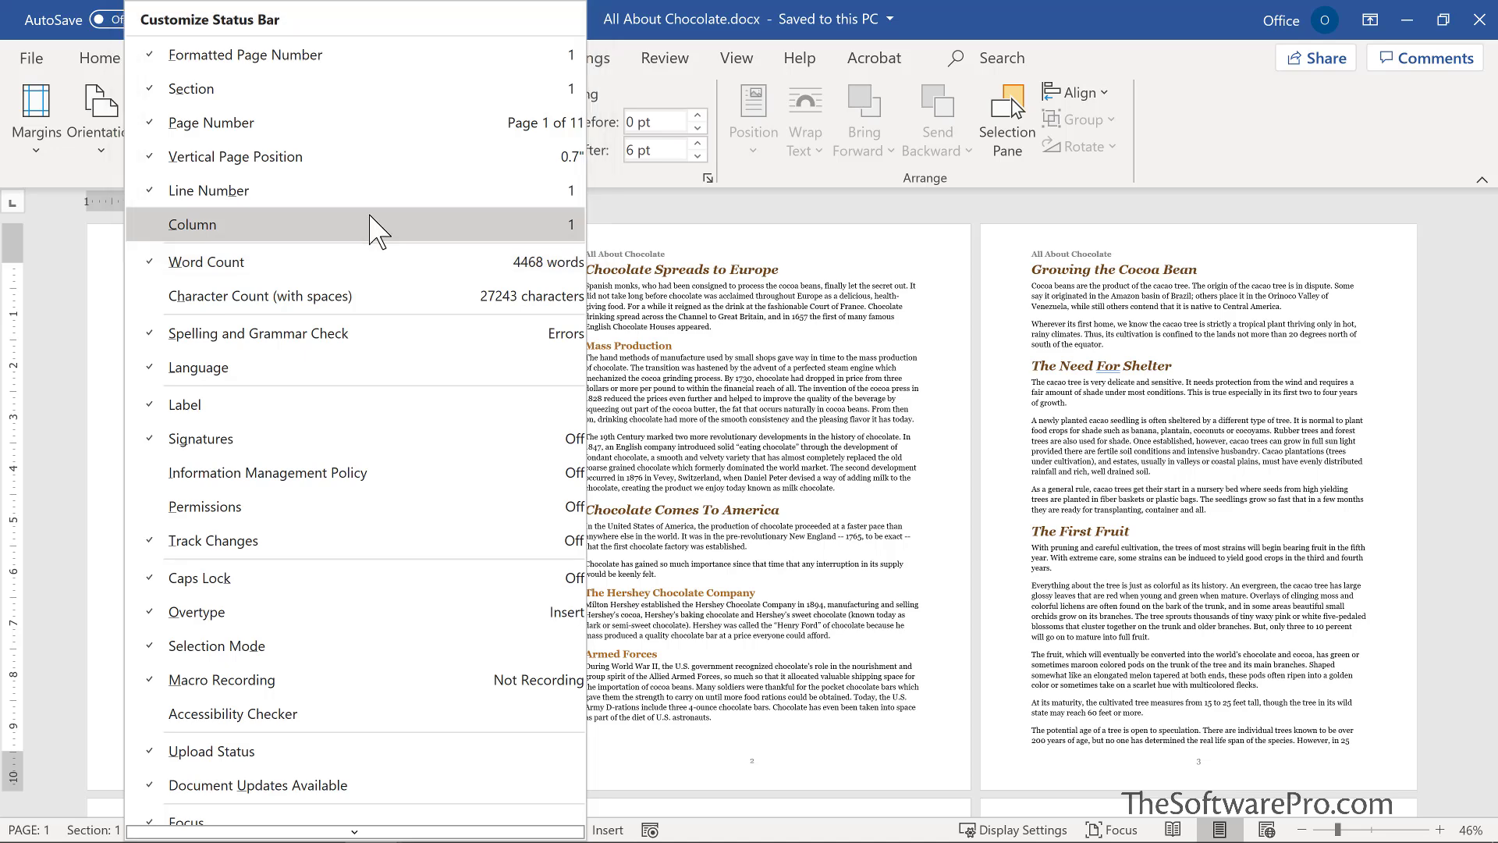
key("Escape")
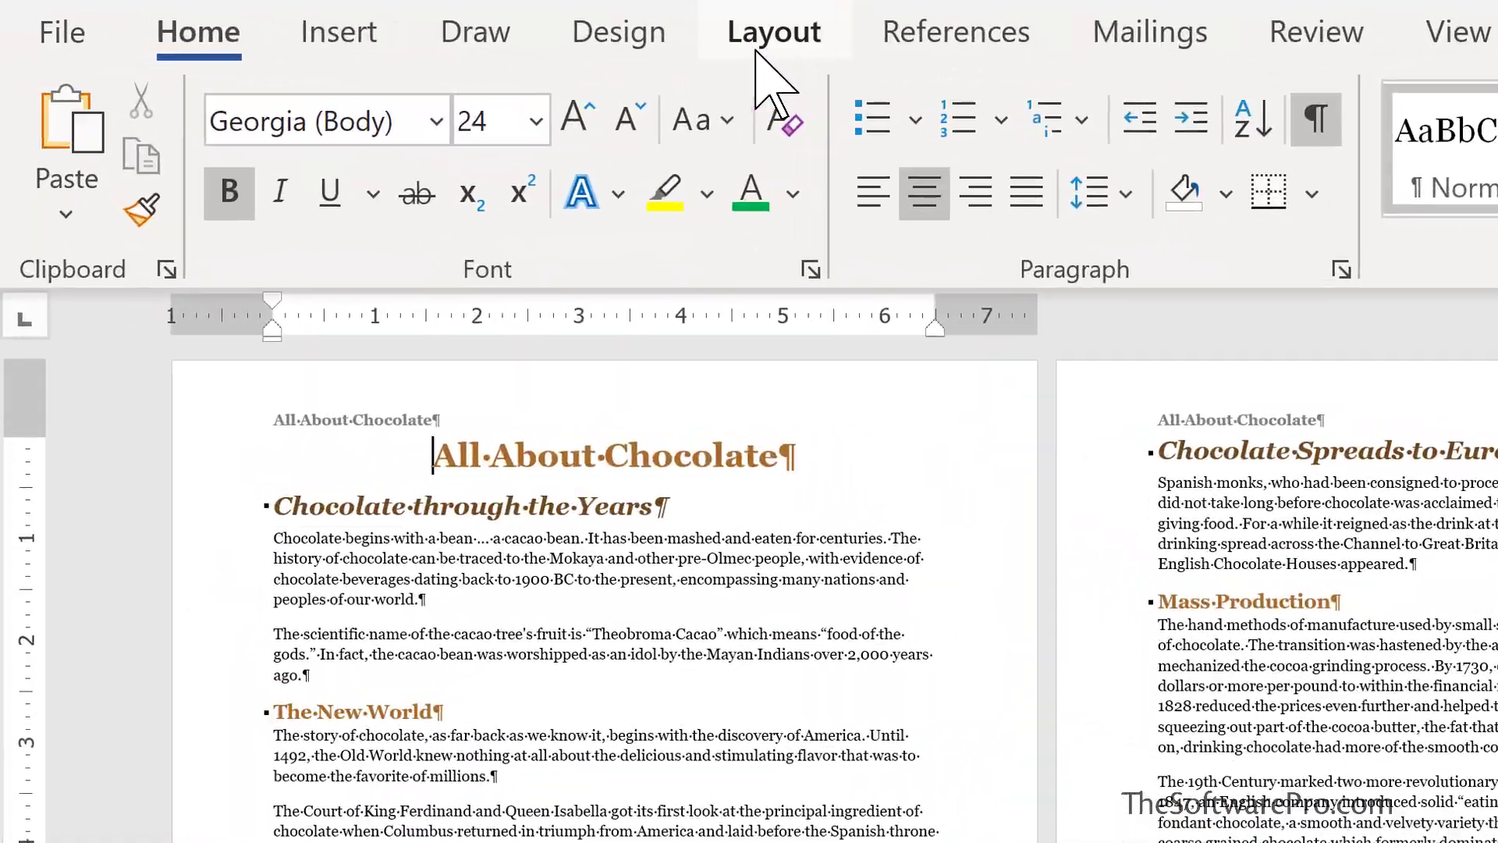
Insert a Next Page section break before the "All About Chocolate" title
left_click(774, 37)
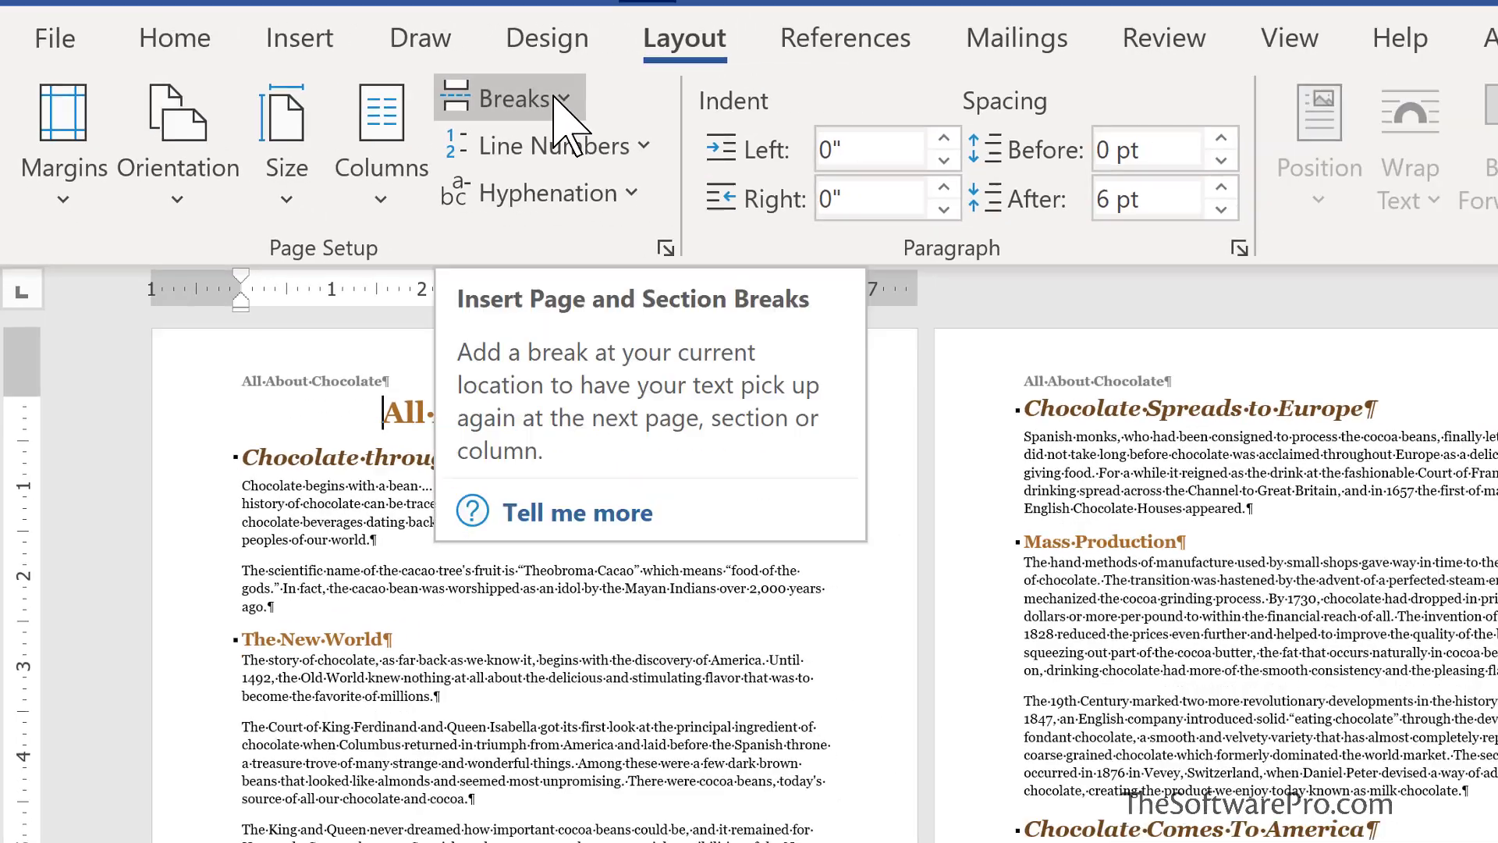
left_click(556, 97)
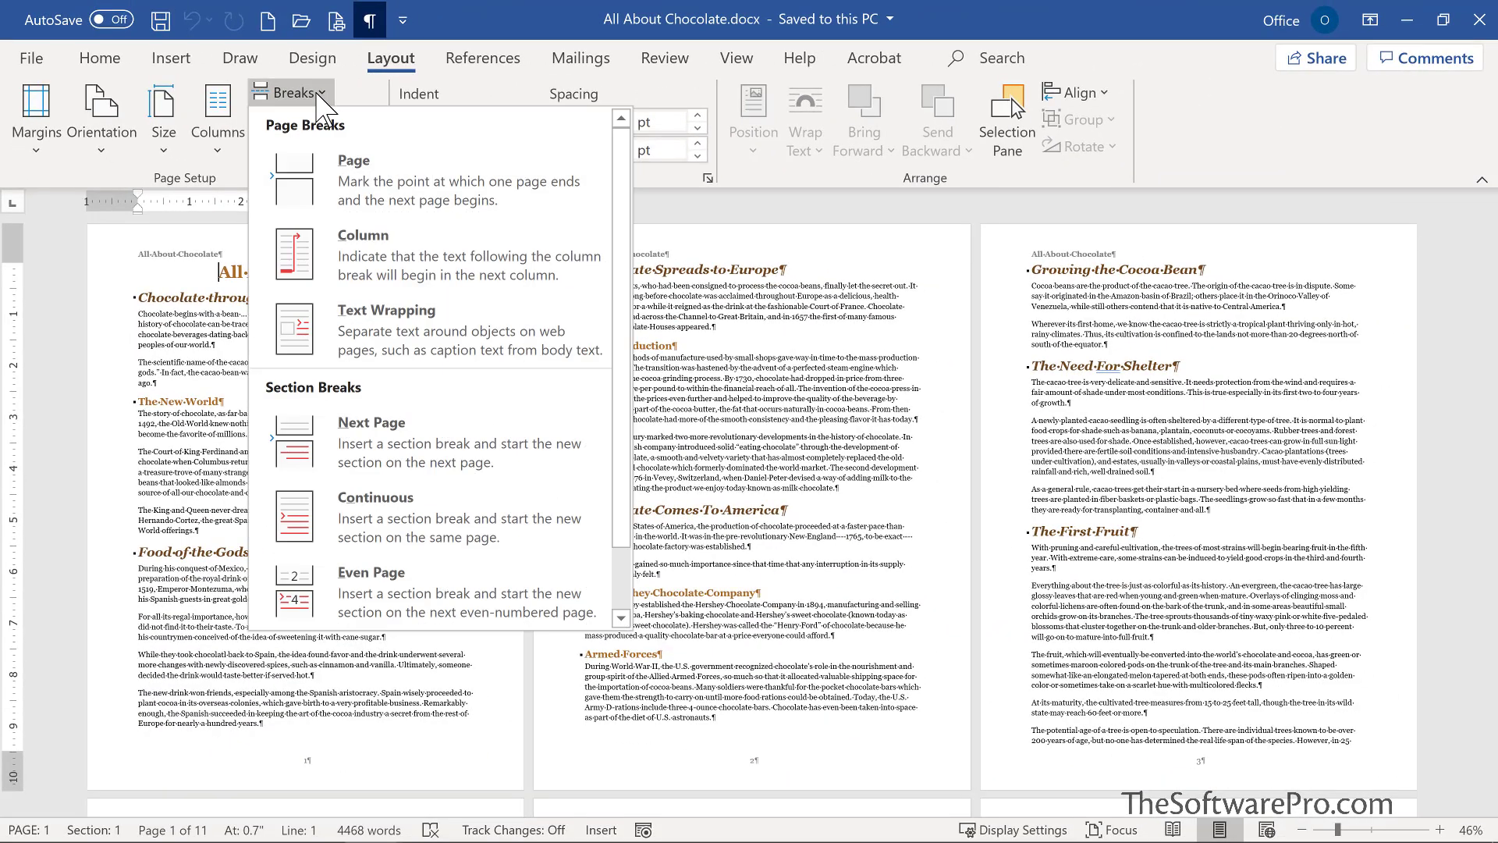
left_click(372, 453)
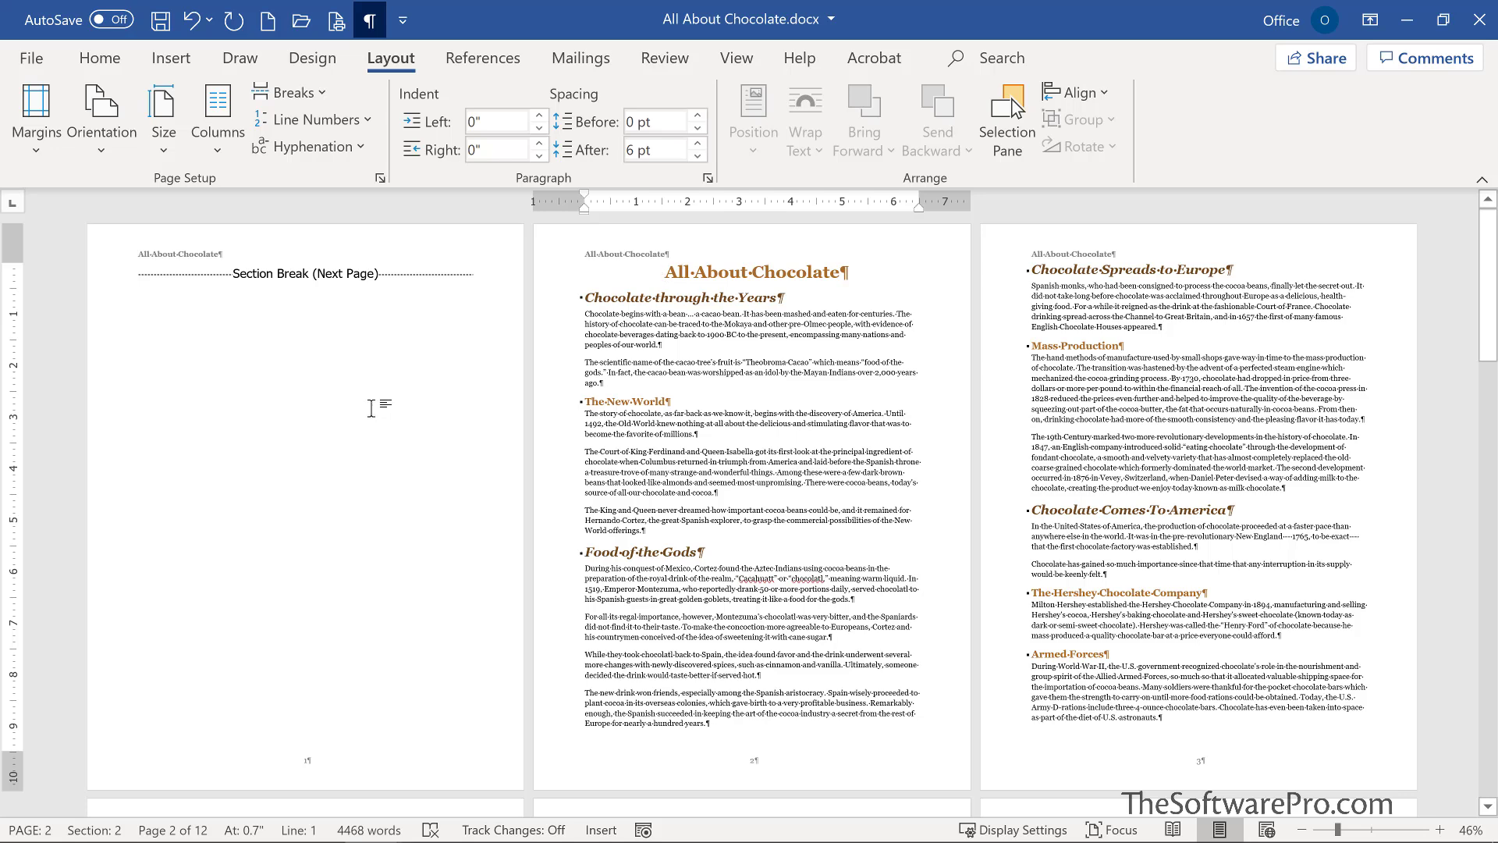
Add blank lines before the section break on the new first page and enter the heading "Title Page" at its start
left_click(84, 57)
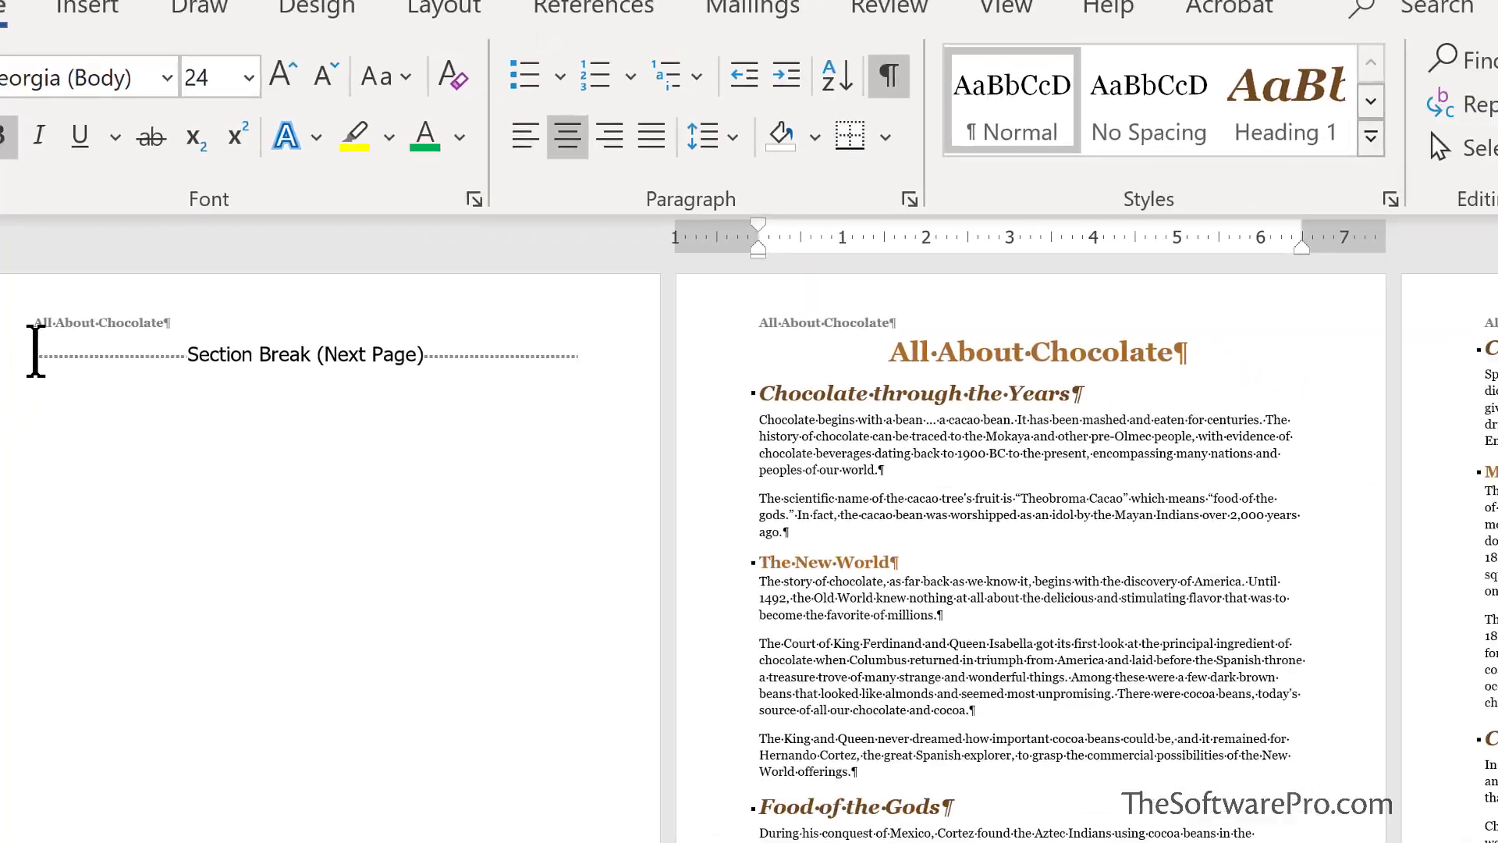
left_click(36, 355)
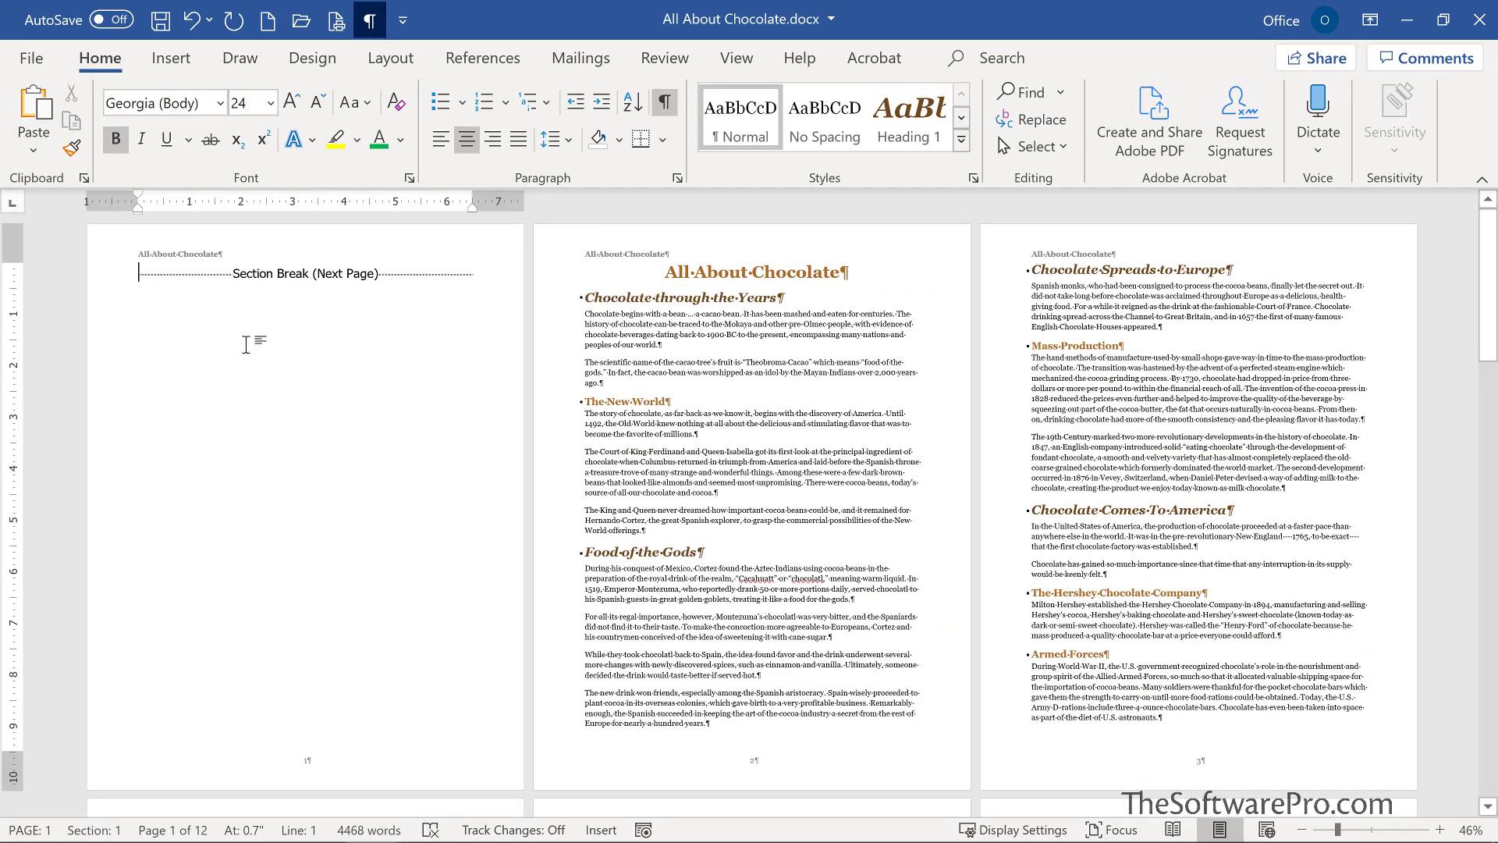
key("Return")
key("Return")
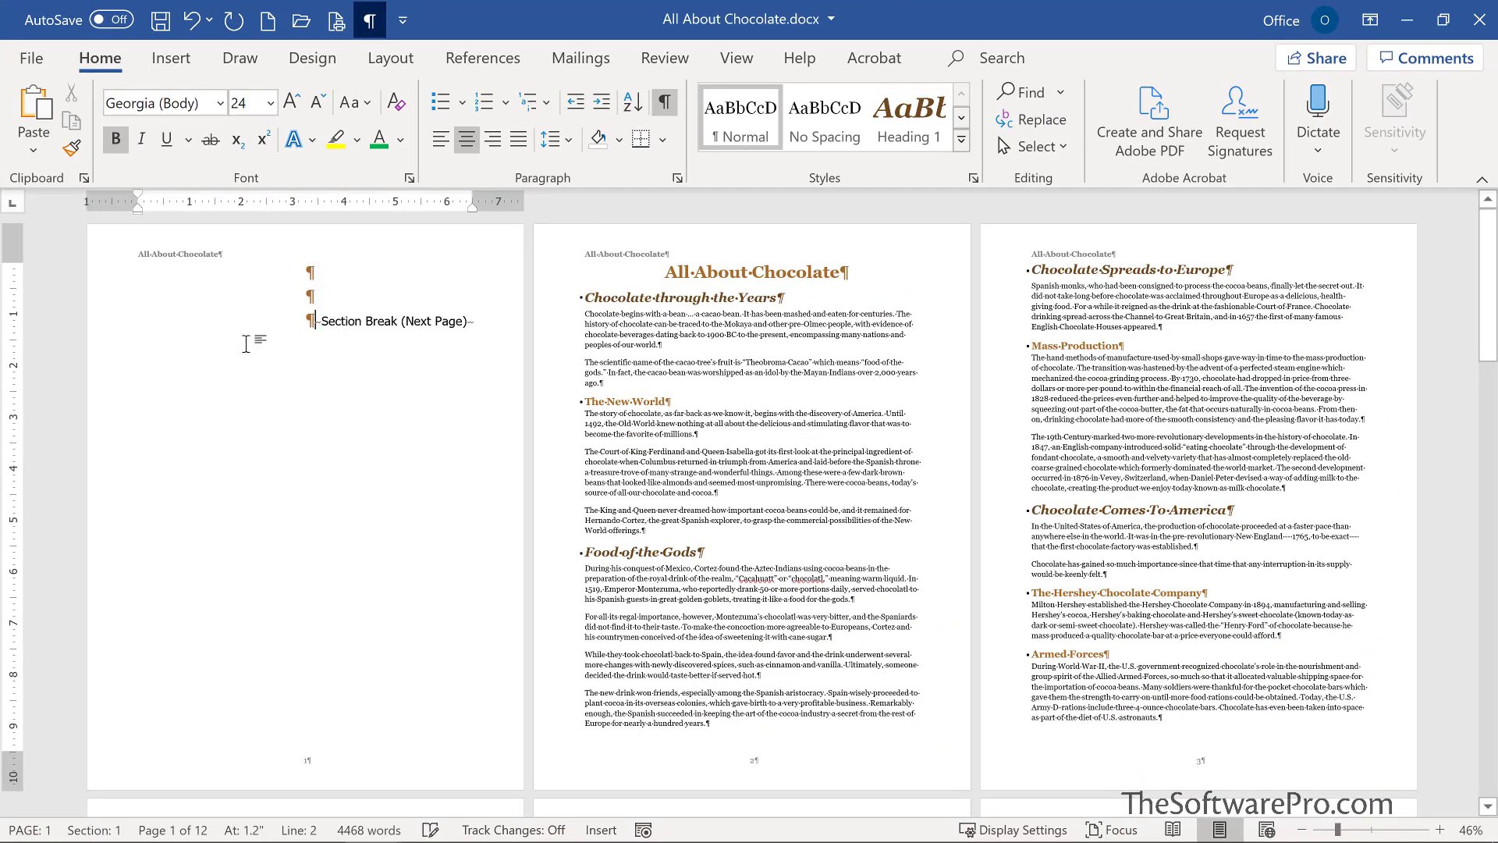
key("Up")
key("Up")
type("Title Page")
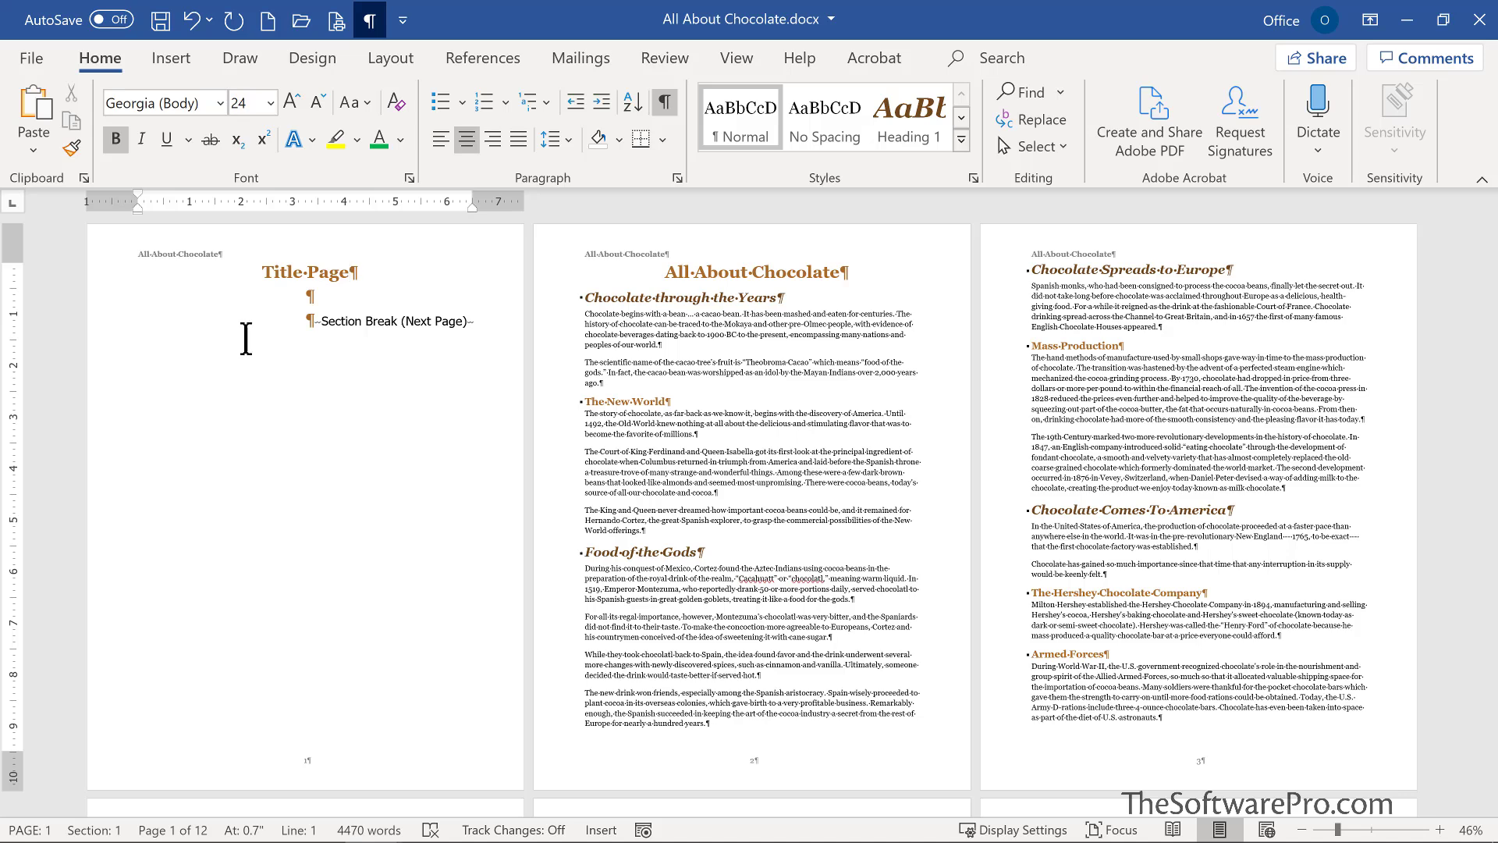
Insert another Next Page section break before the "All About Chocolate" title on page 2
left_click(666, 271)
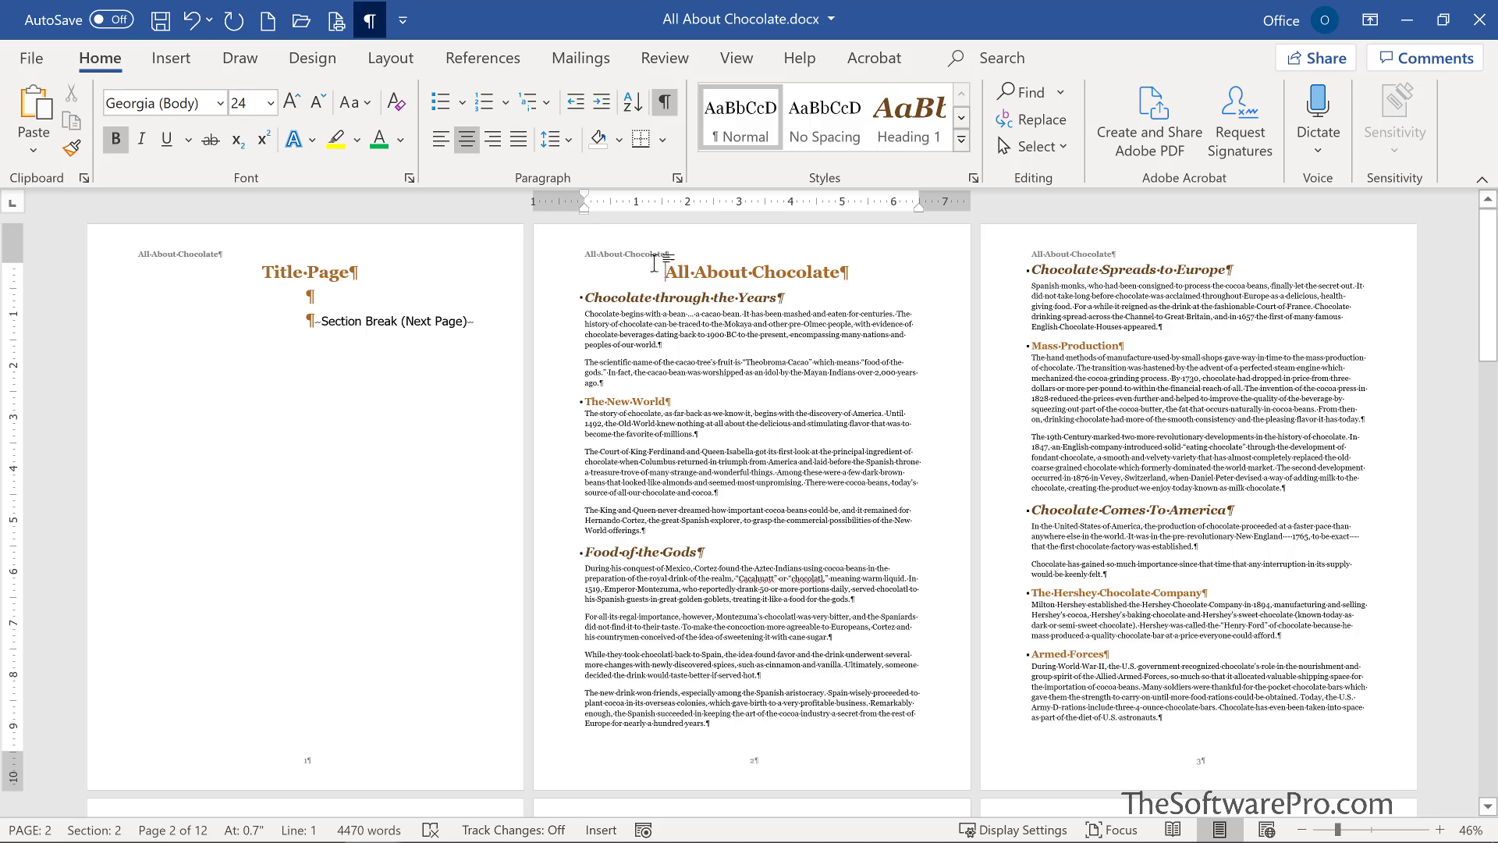
left_click(387, 59)
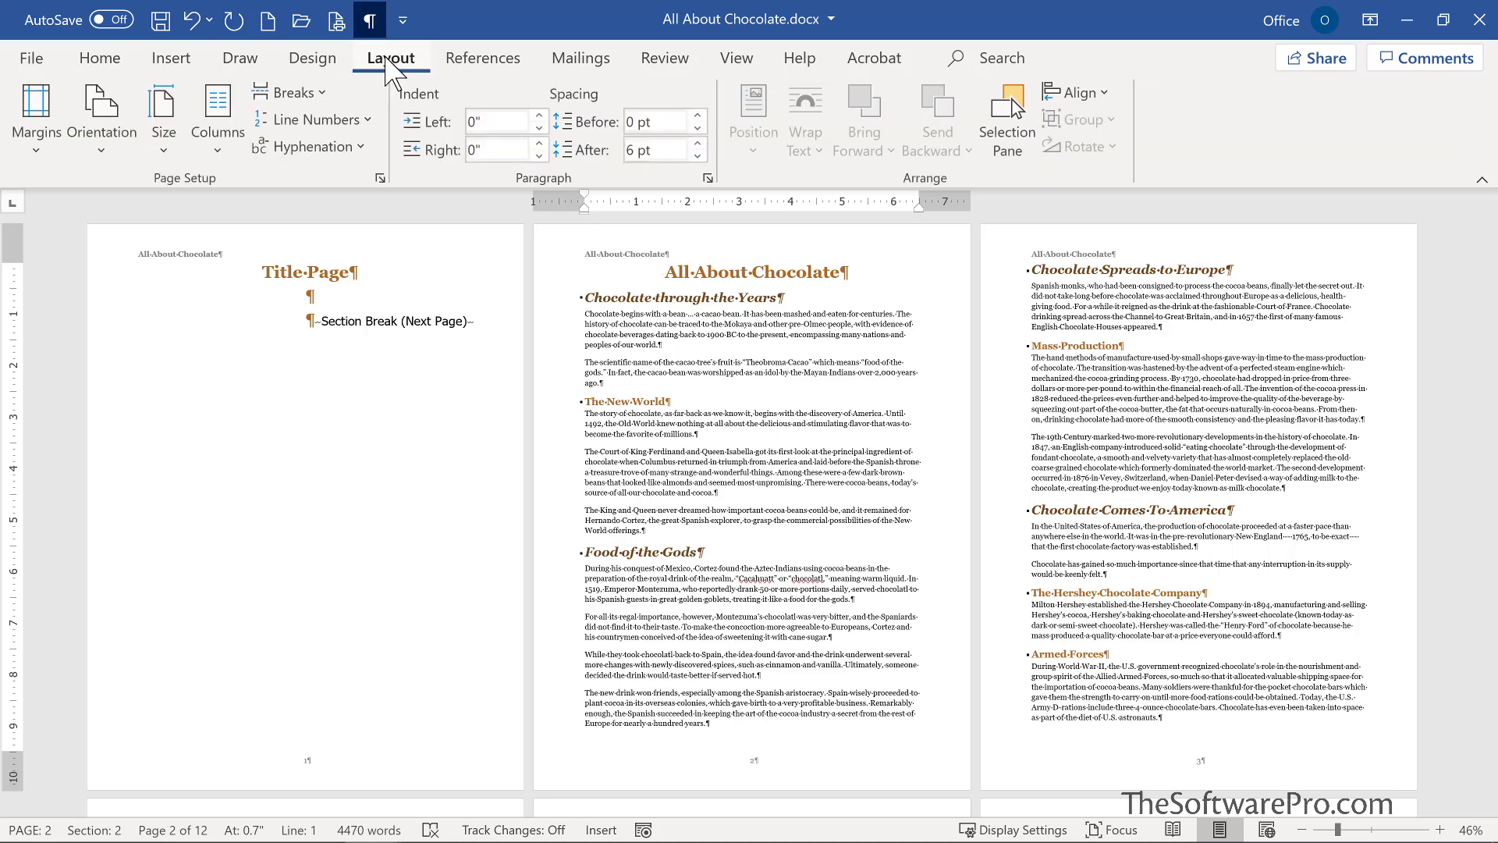
left_click(323, 97)
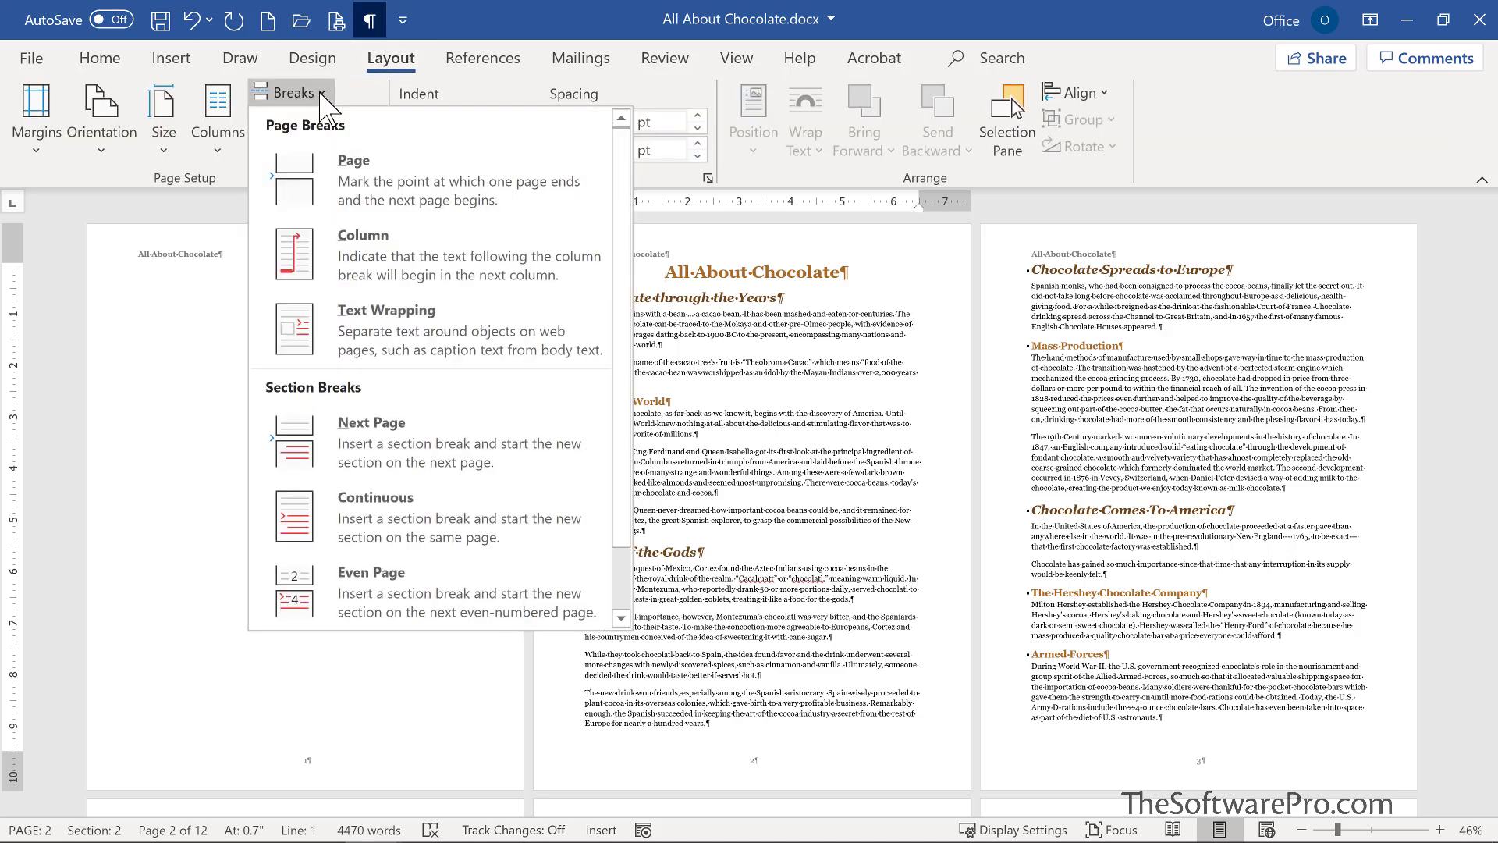
left_click(379, 443)
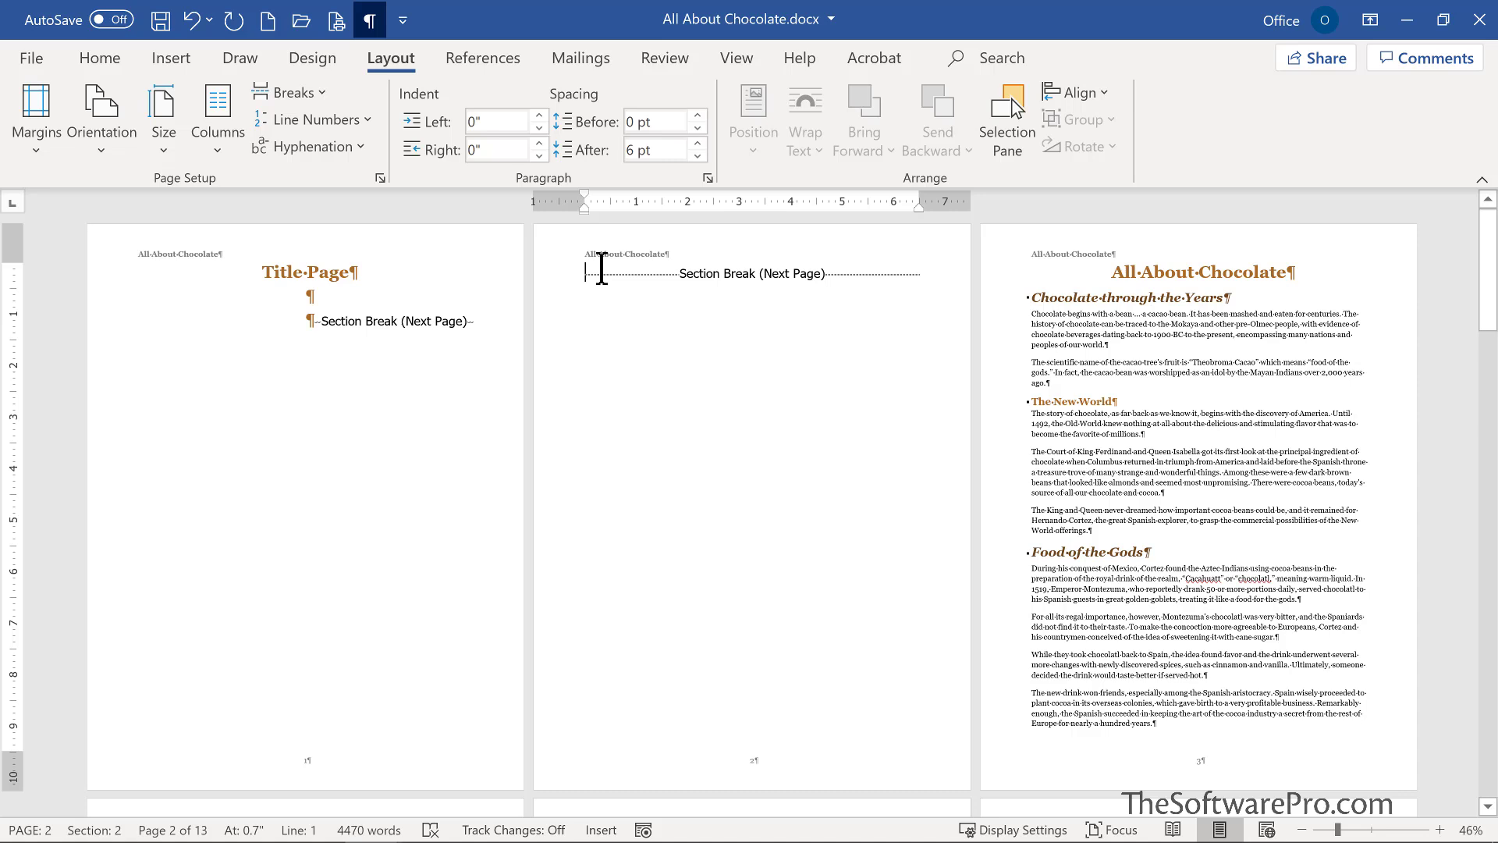
Center the start of the new page 2, add blank lines before its section break and enter the heading "Table of Contents"
key("ctrl+e")
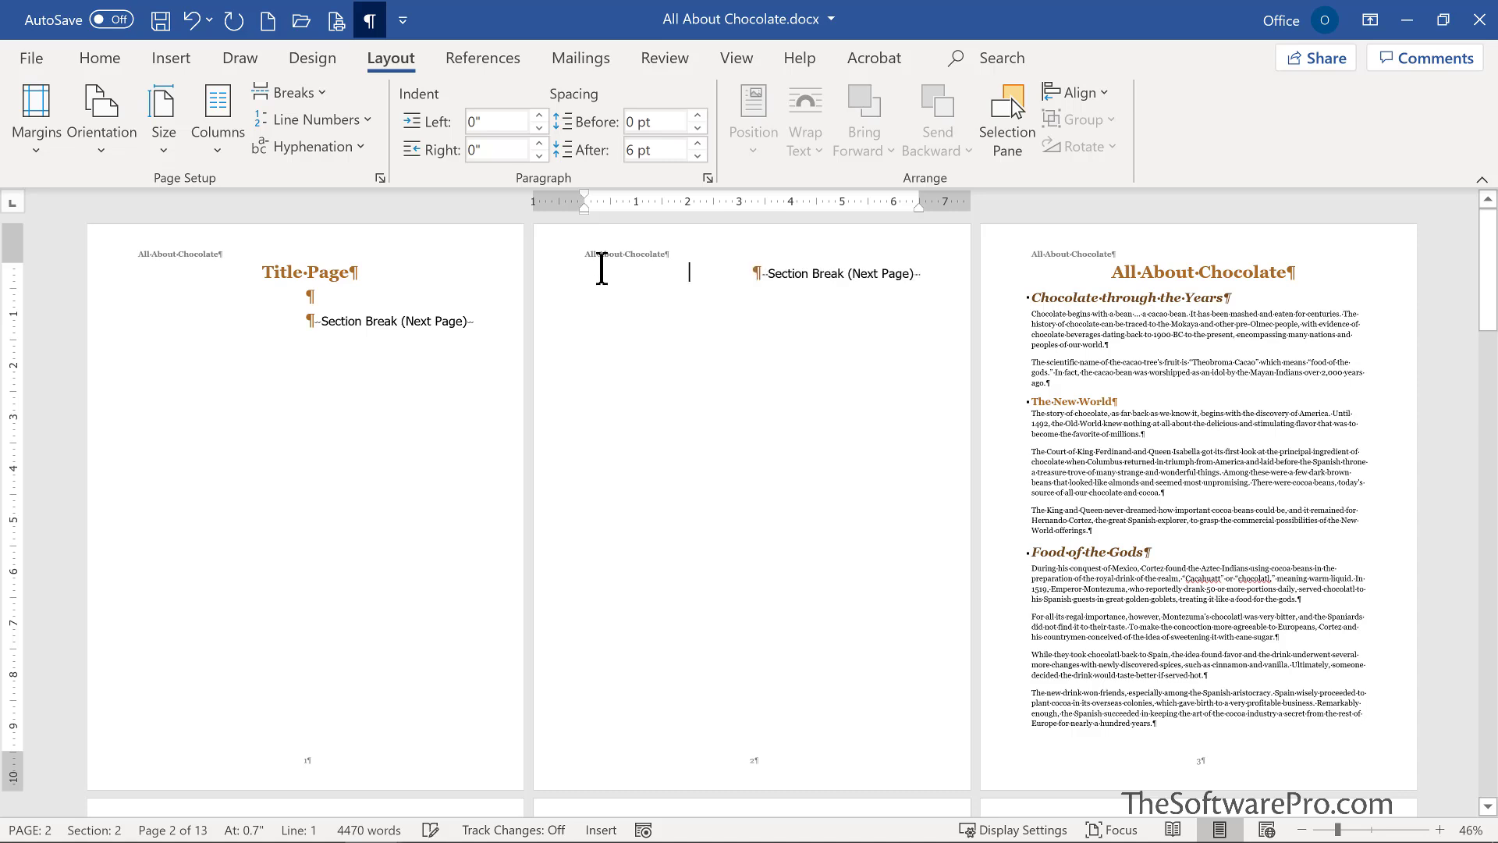
key("Return")
key("Return")
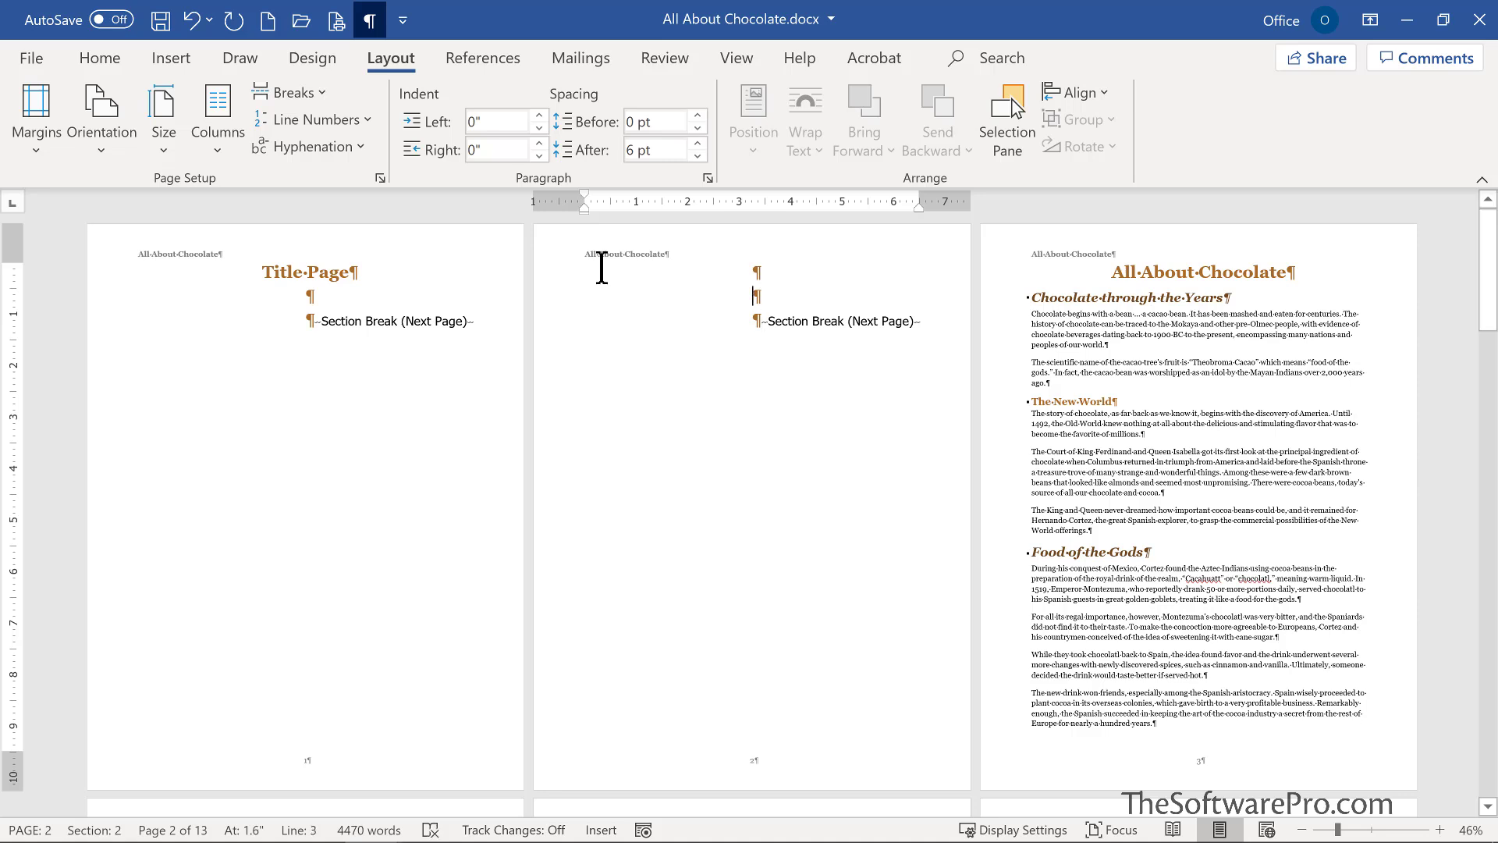
key("Up")
key("Up")
type("Table of C")
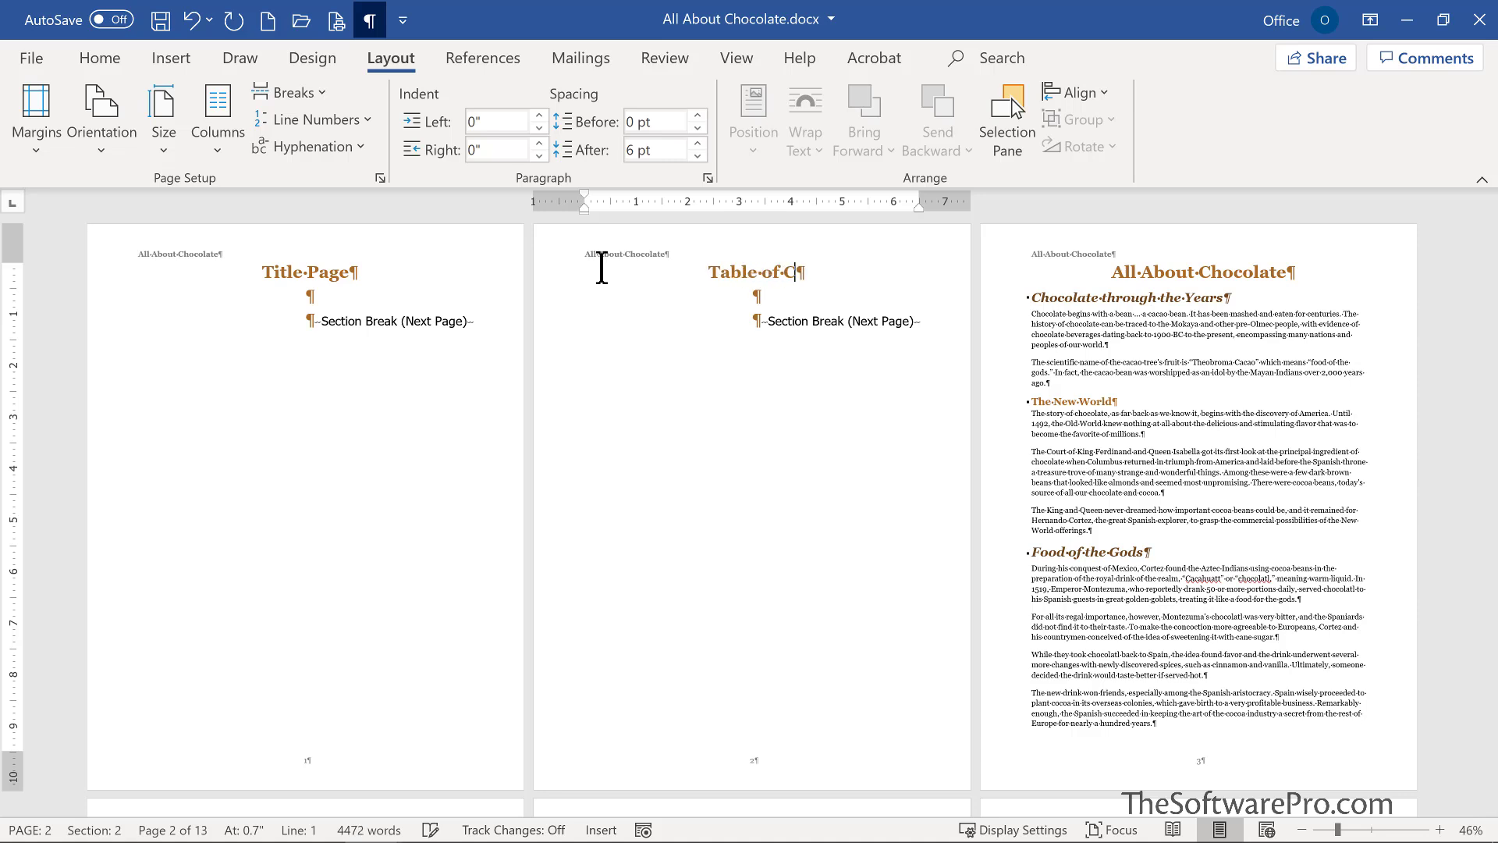
type("ontents")
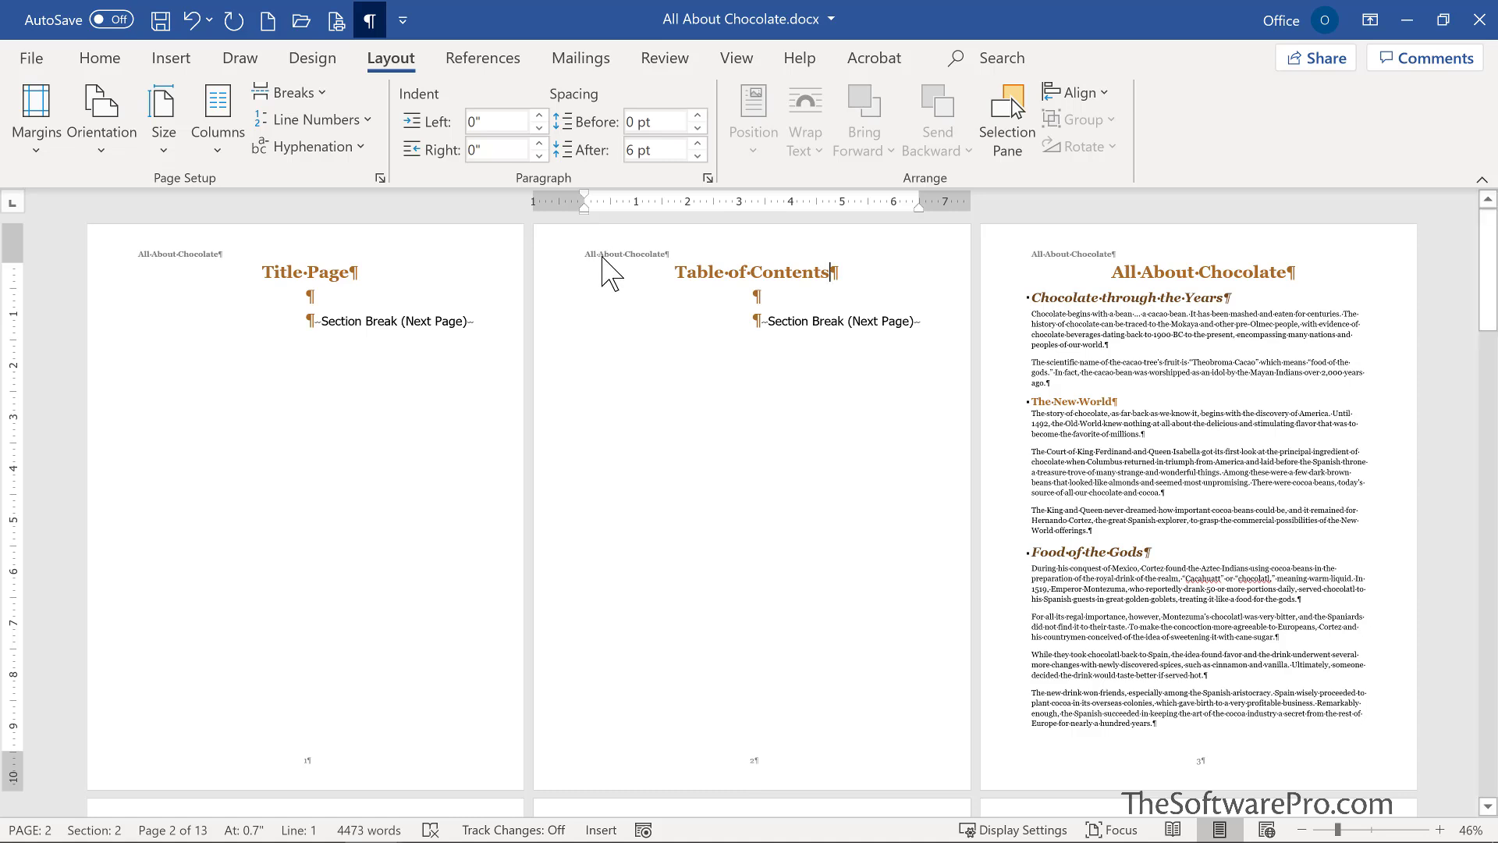
Set the page numbering of section 3, the "All About Chocolate" body, to start at 1
left_click(1180, 391)
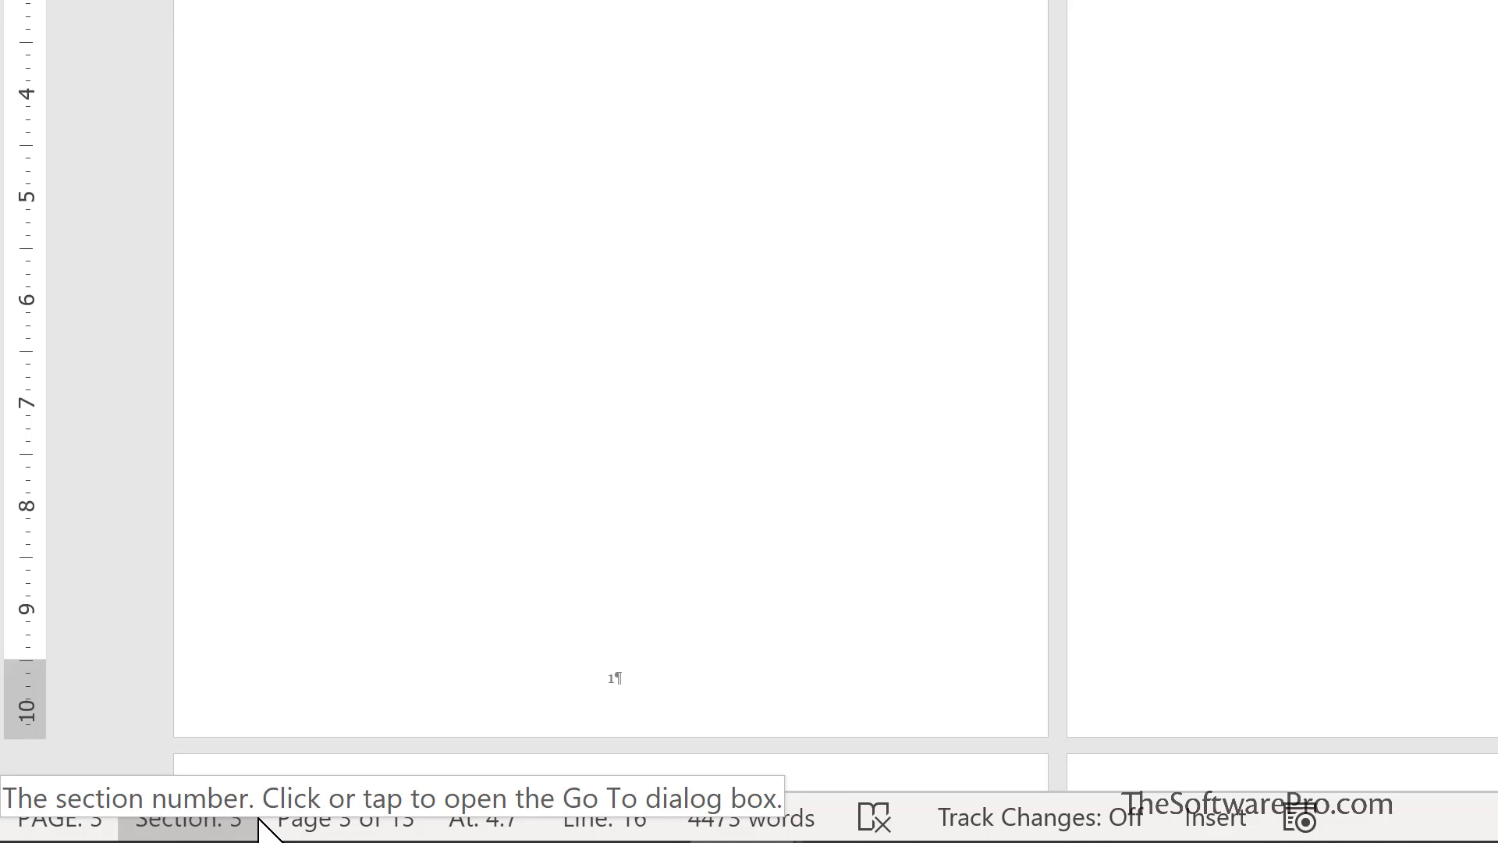
left_click(312, 351)
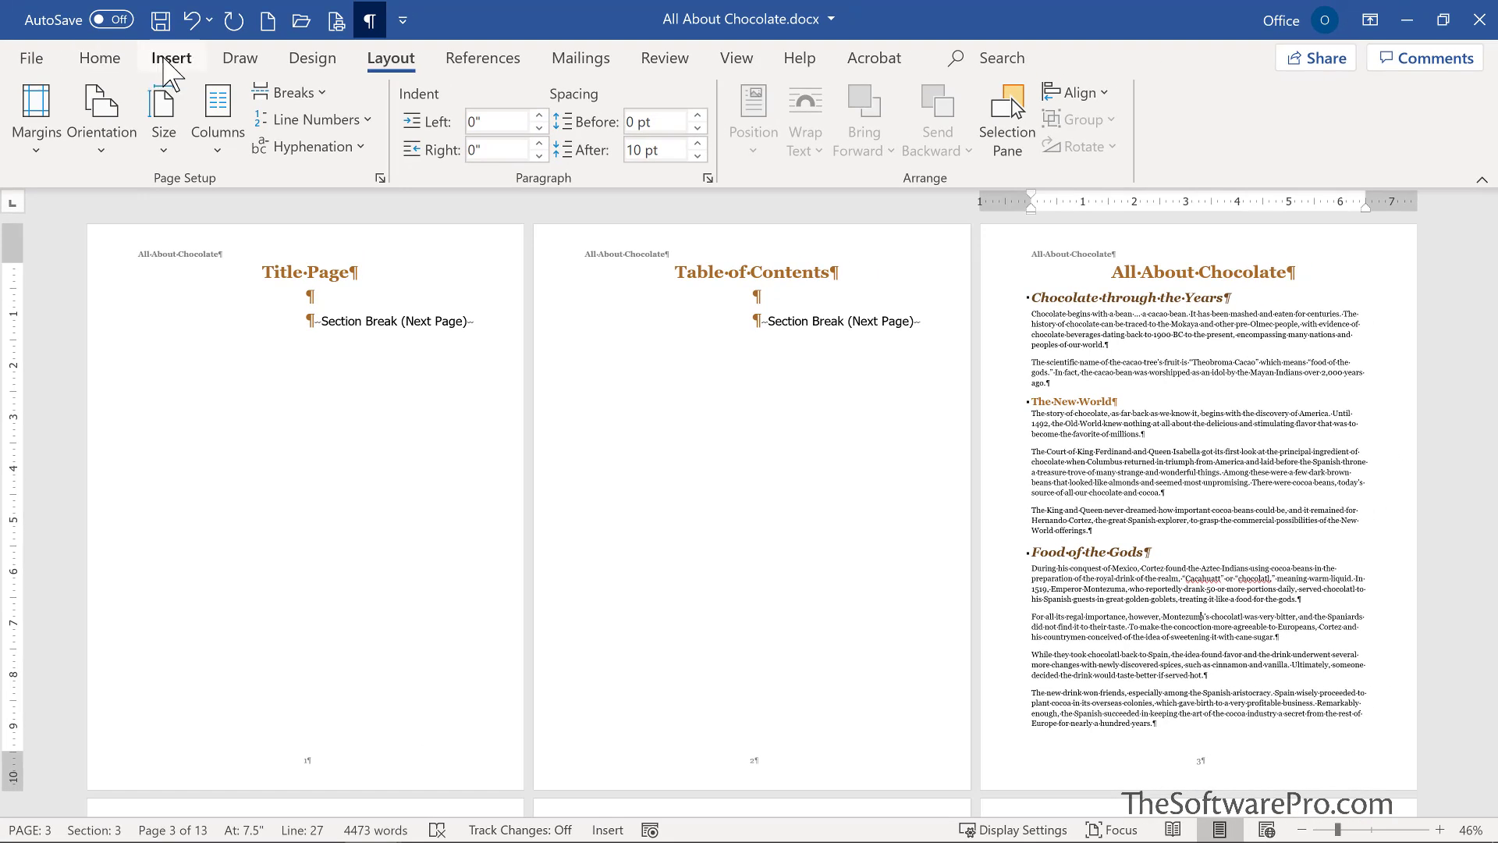
left_click(167, 59)
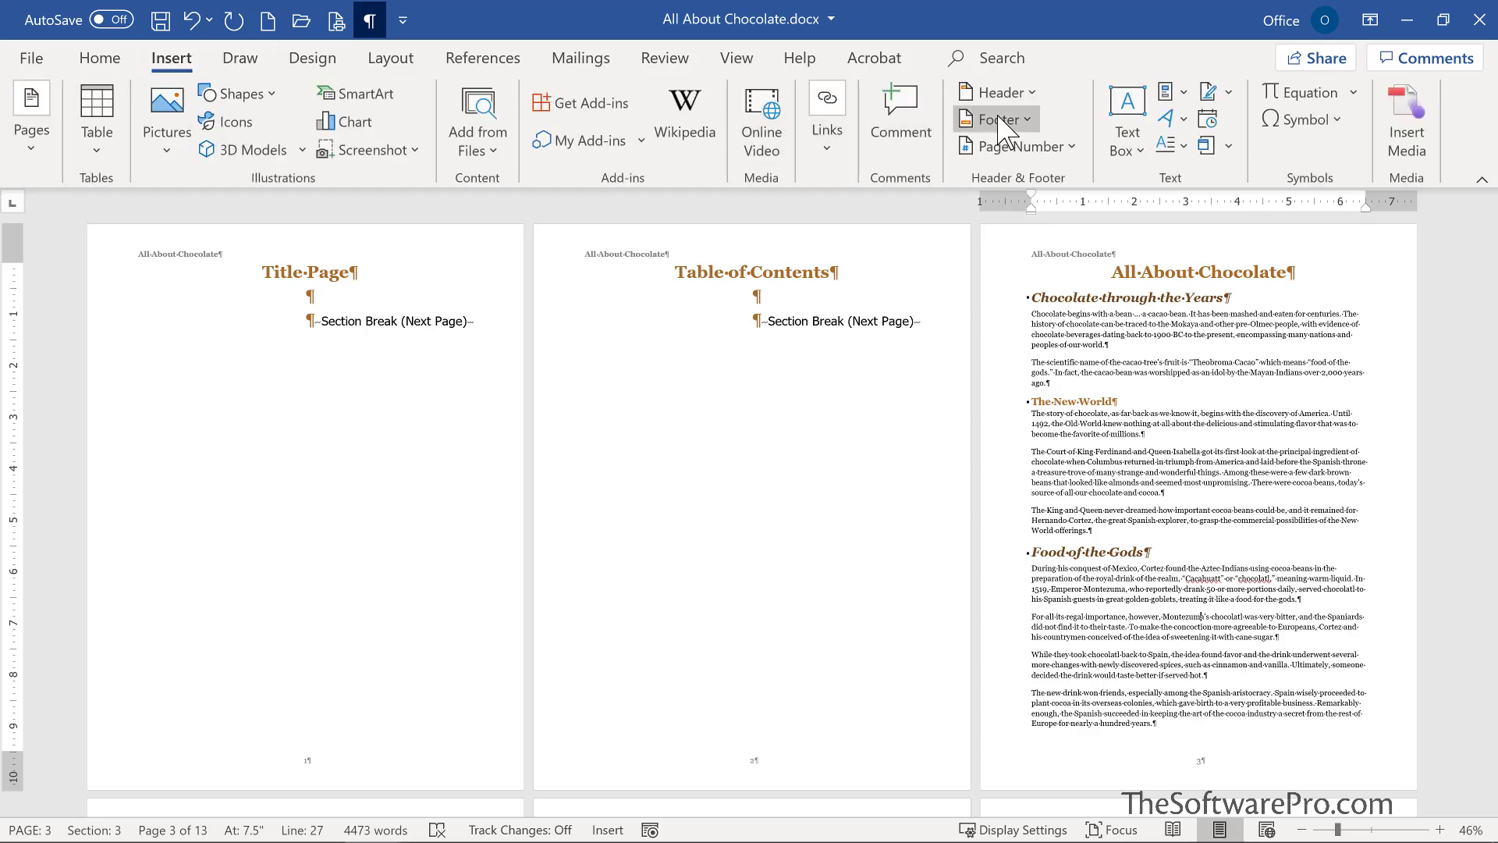
left_click(1073, 150)
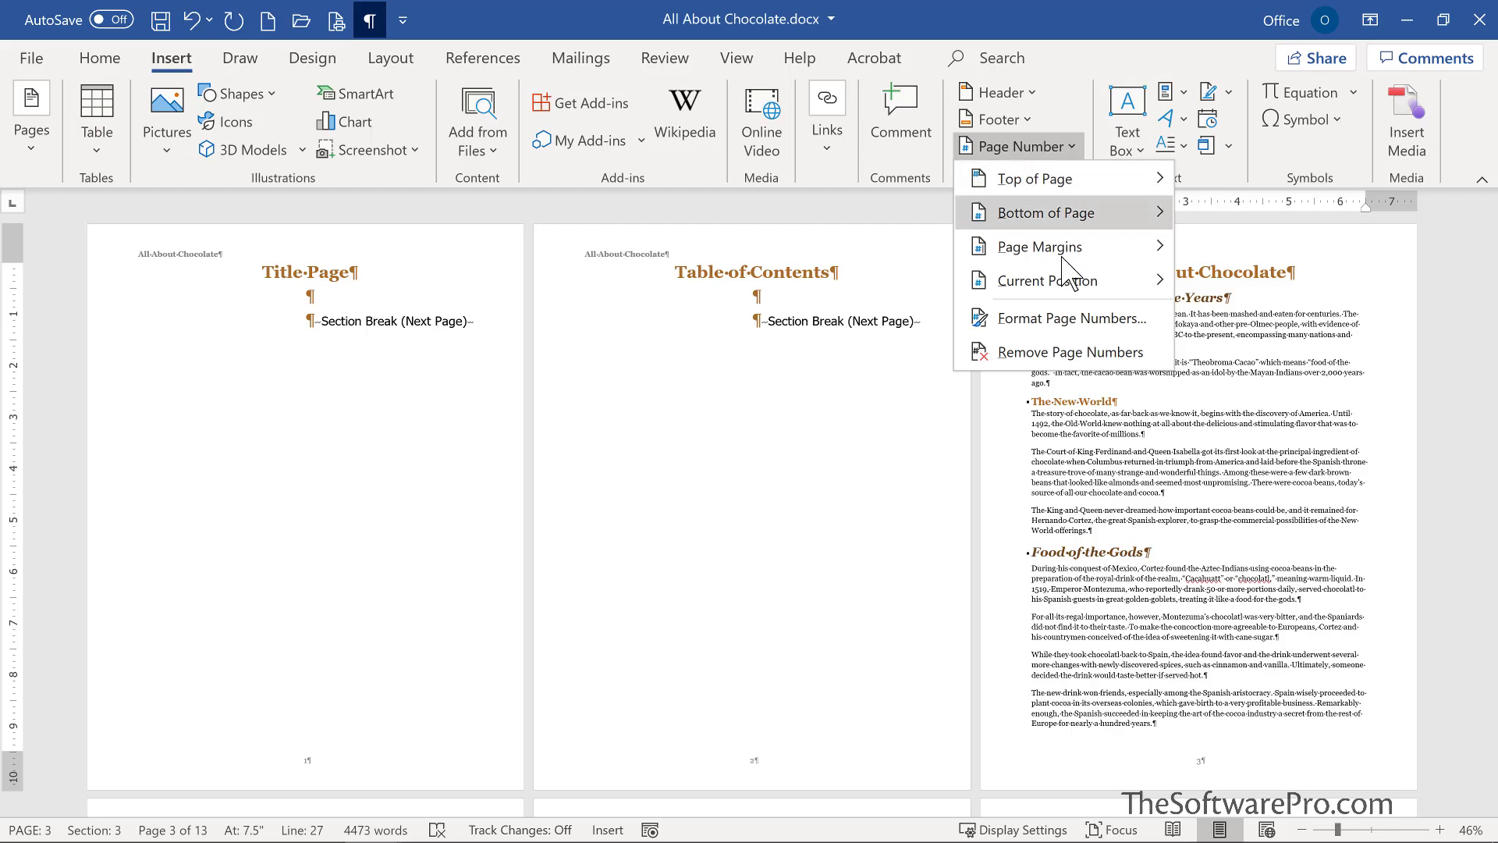
left_click(1068, 319)
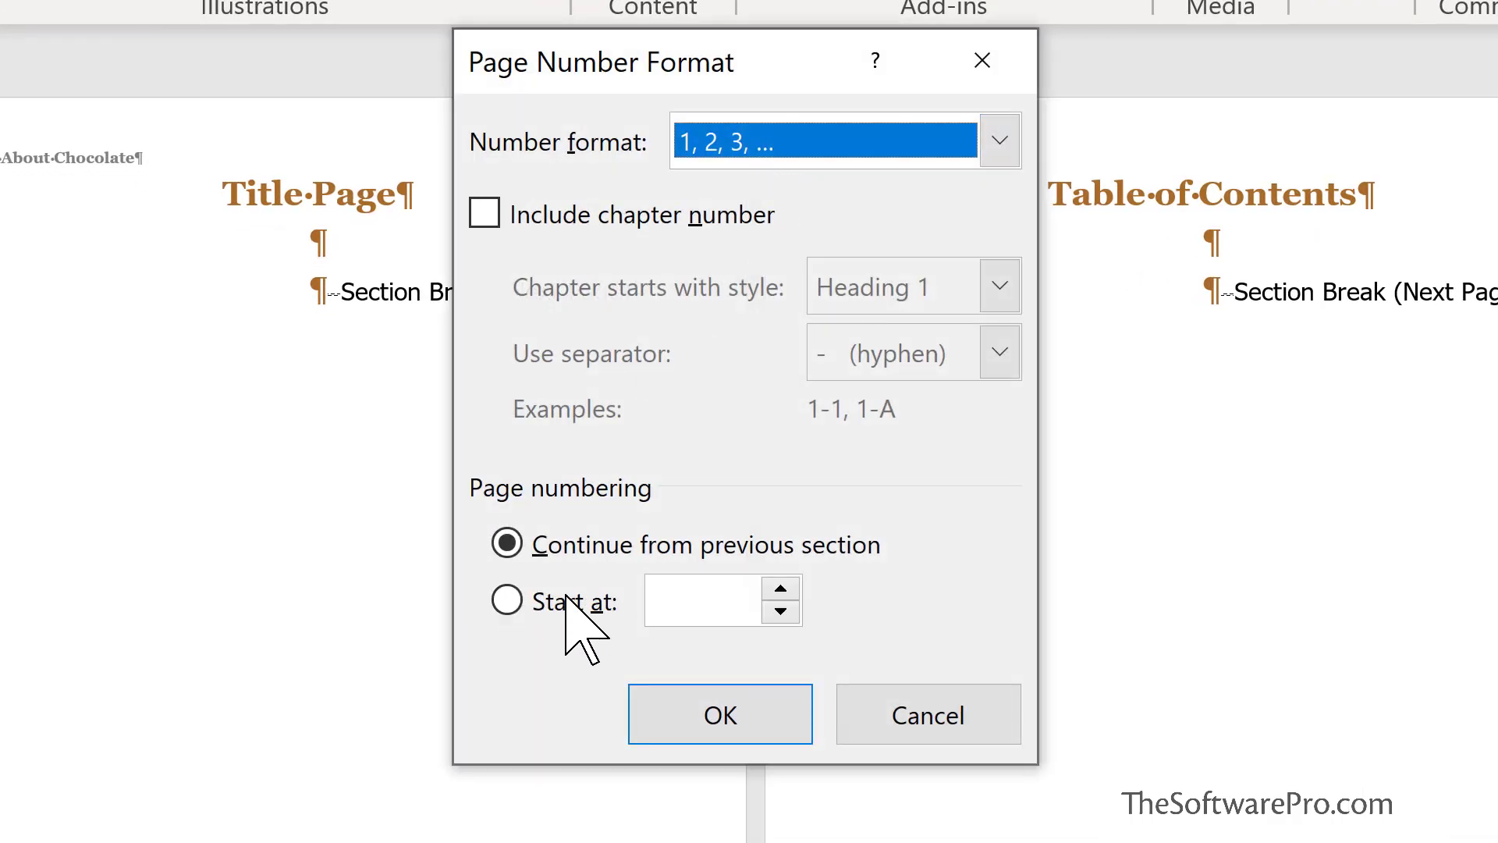
left_click(507, 599)
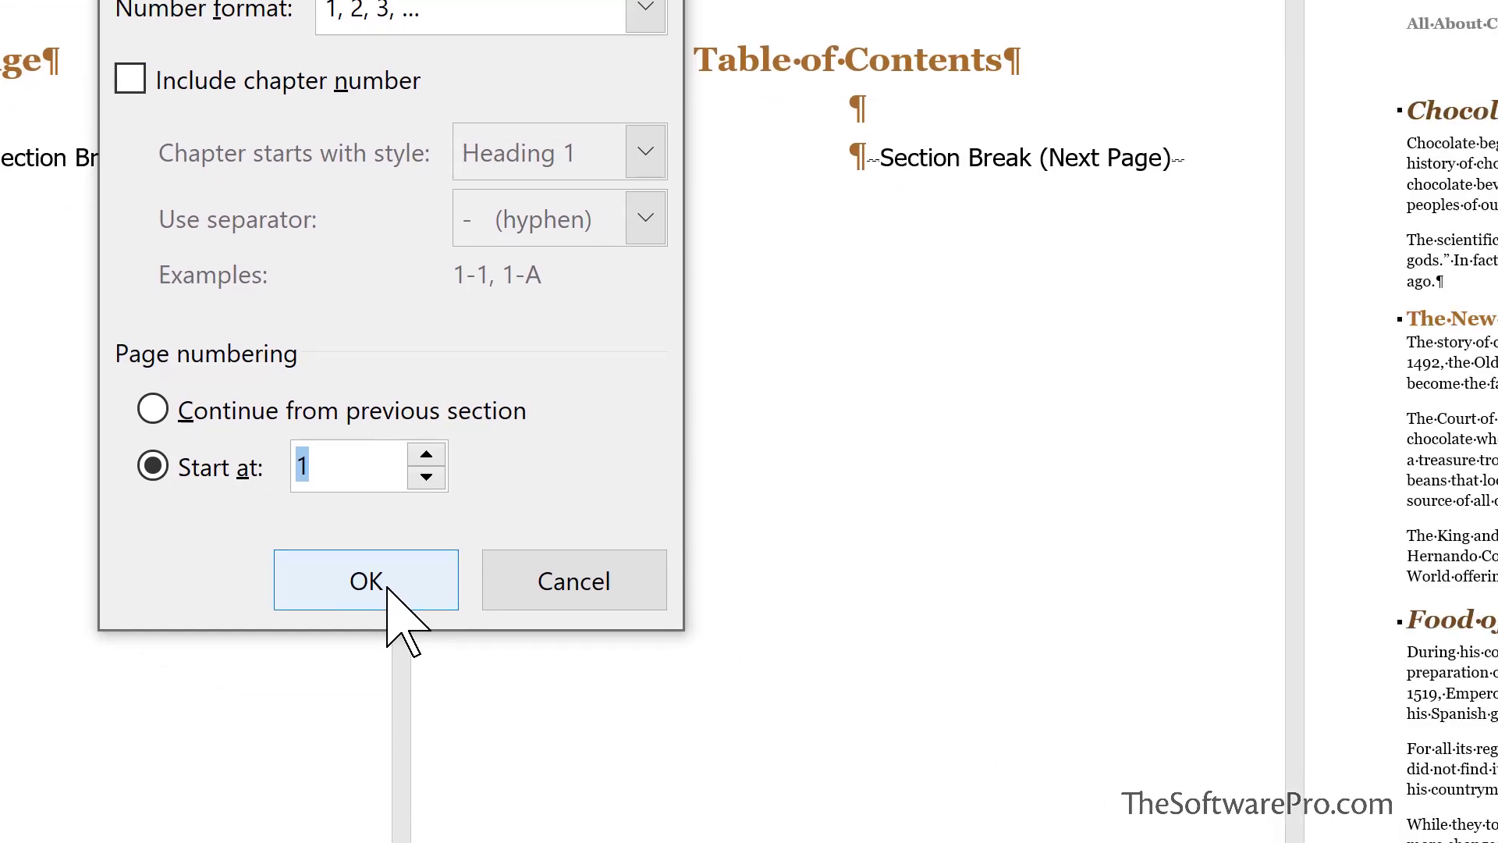
left_click(740, 718)
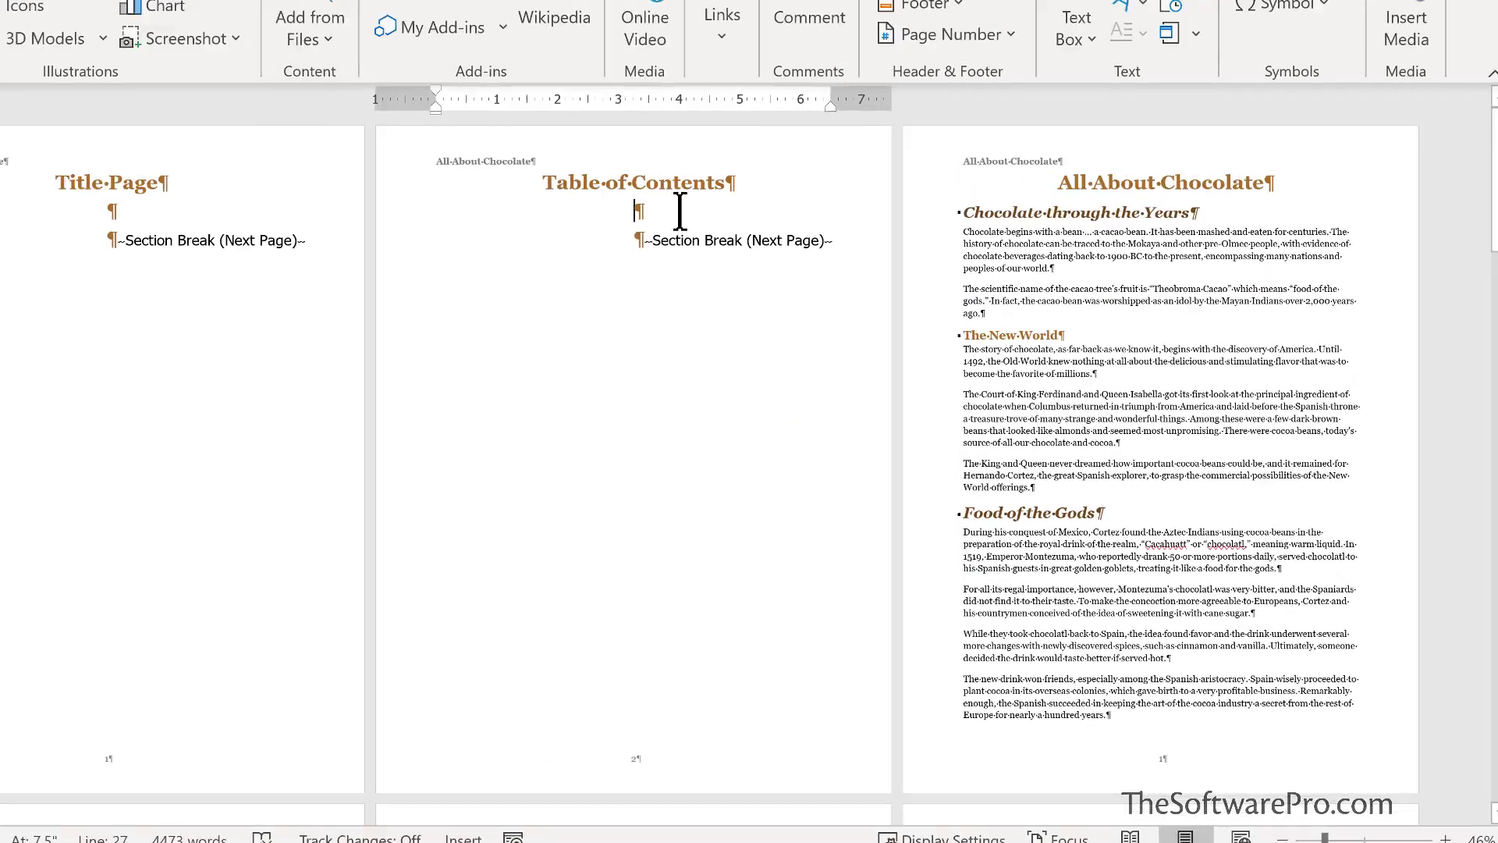
Format the page numbers of the Table of Contents section as i, ii, iii, starting at i
left_click(790, 295)
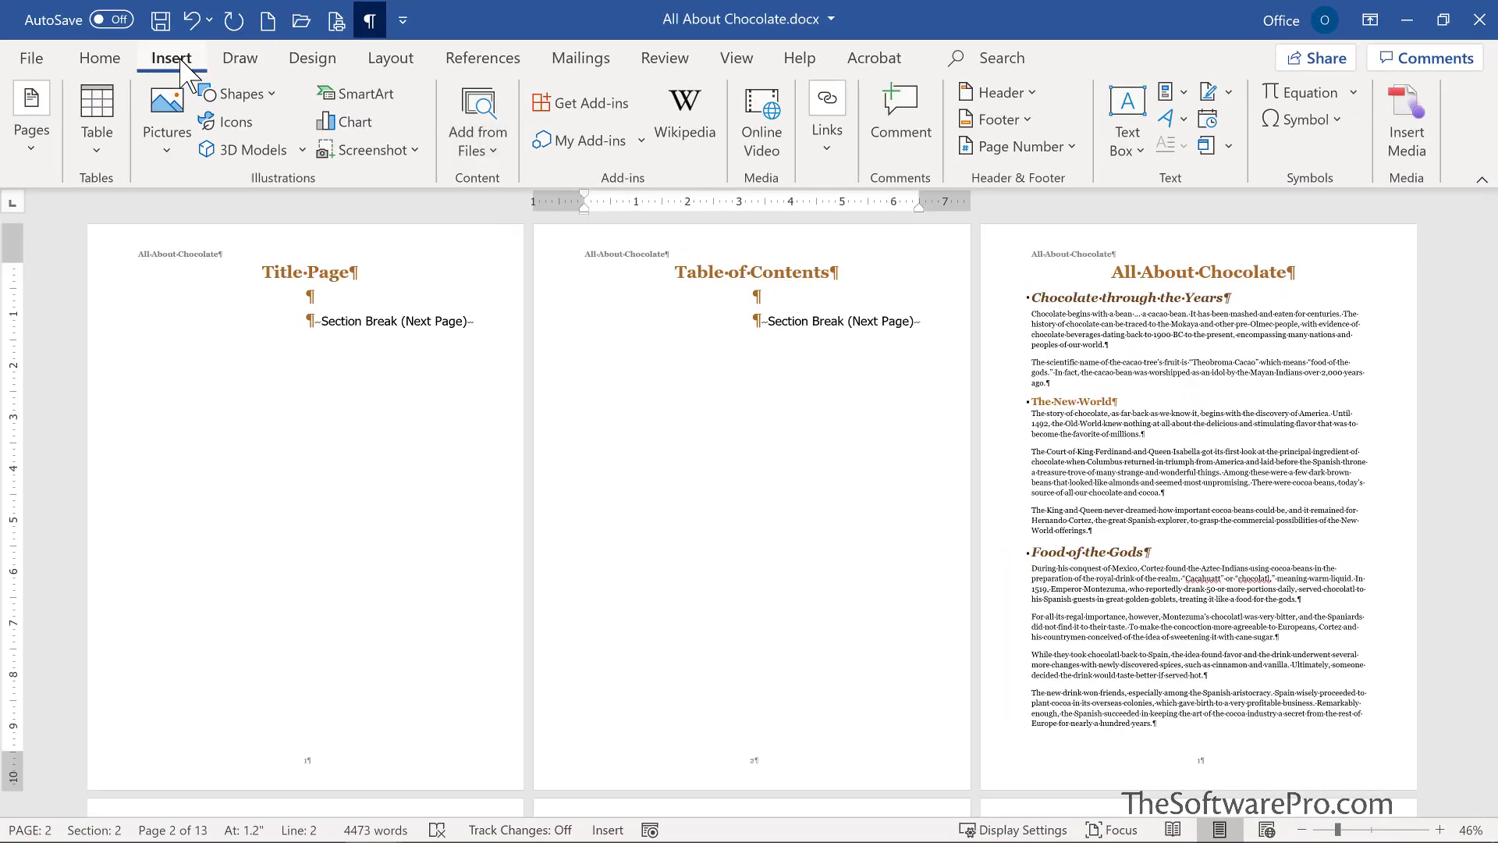
left_click(1073, 147)
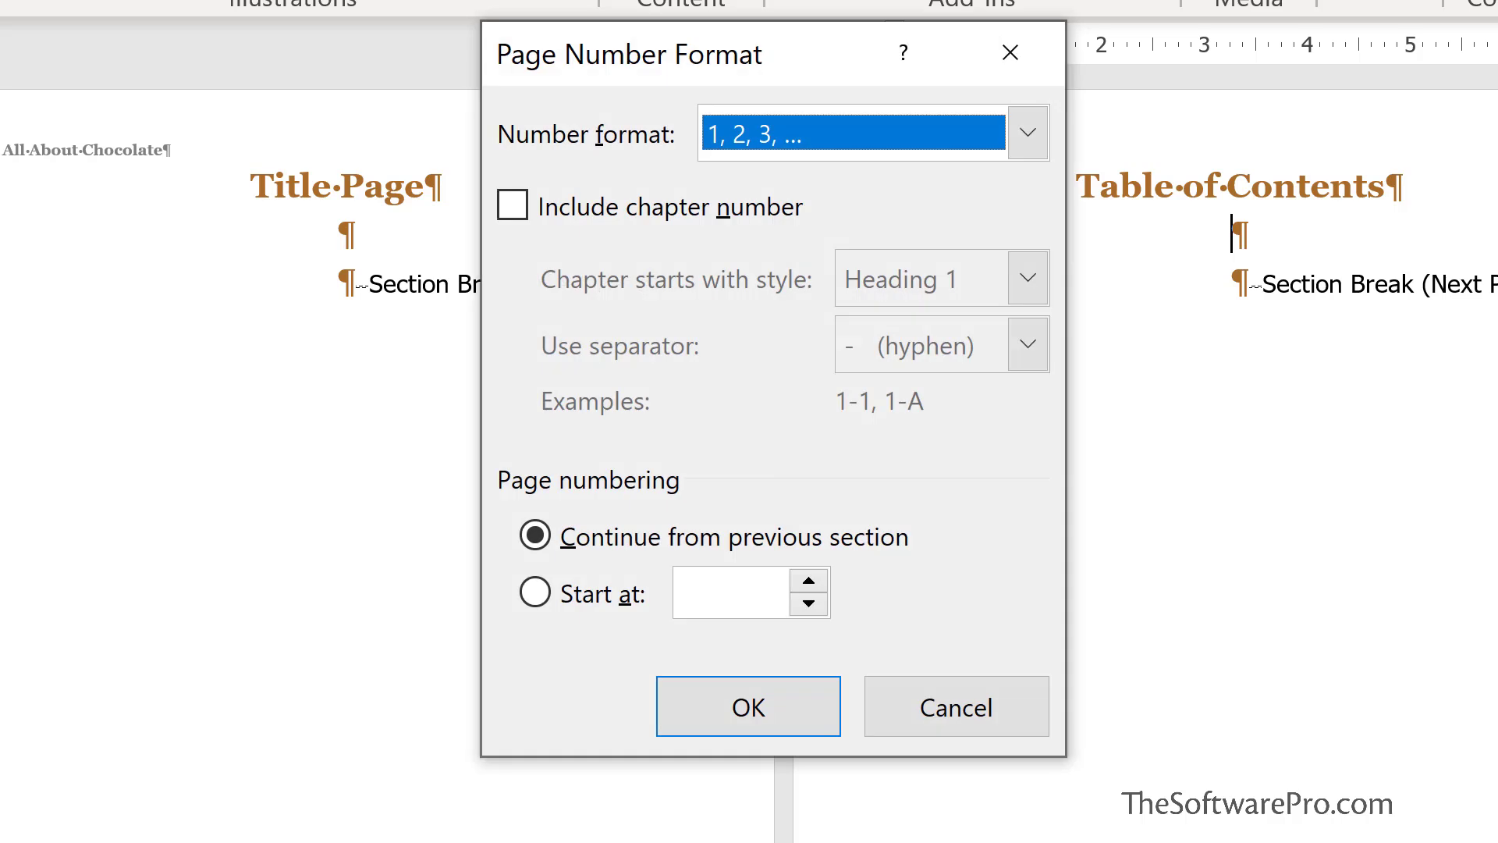
left_click(1028, 138)
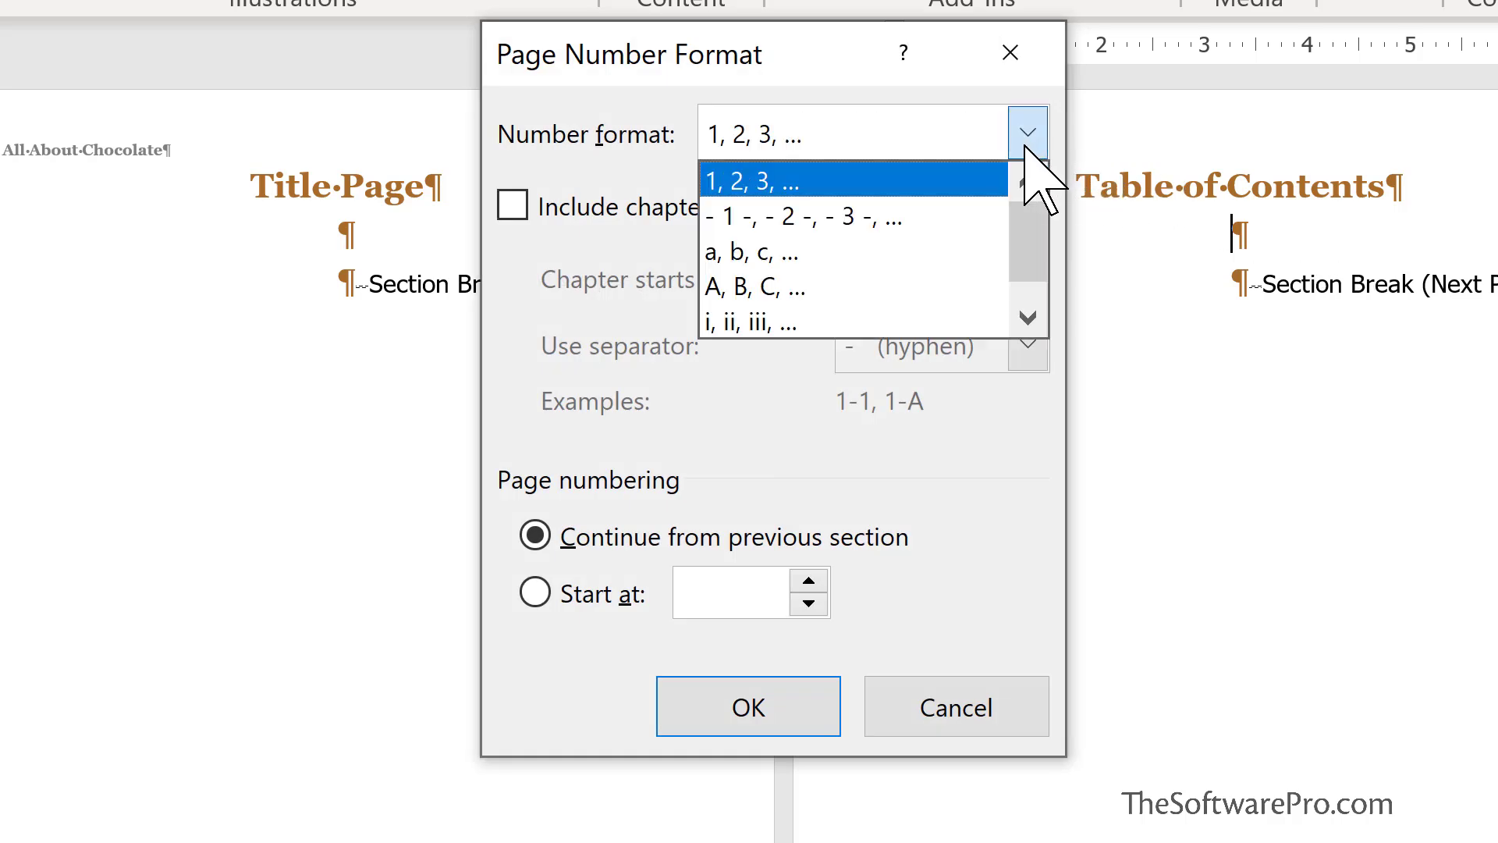
left_click(923, 327)
left_click(584, 593)
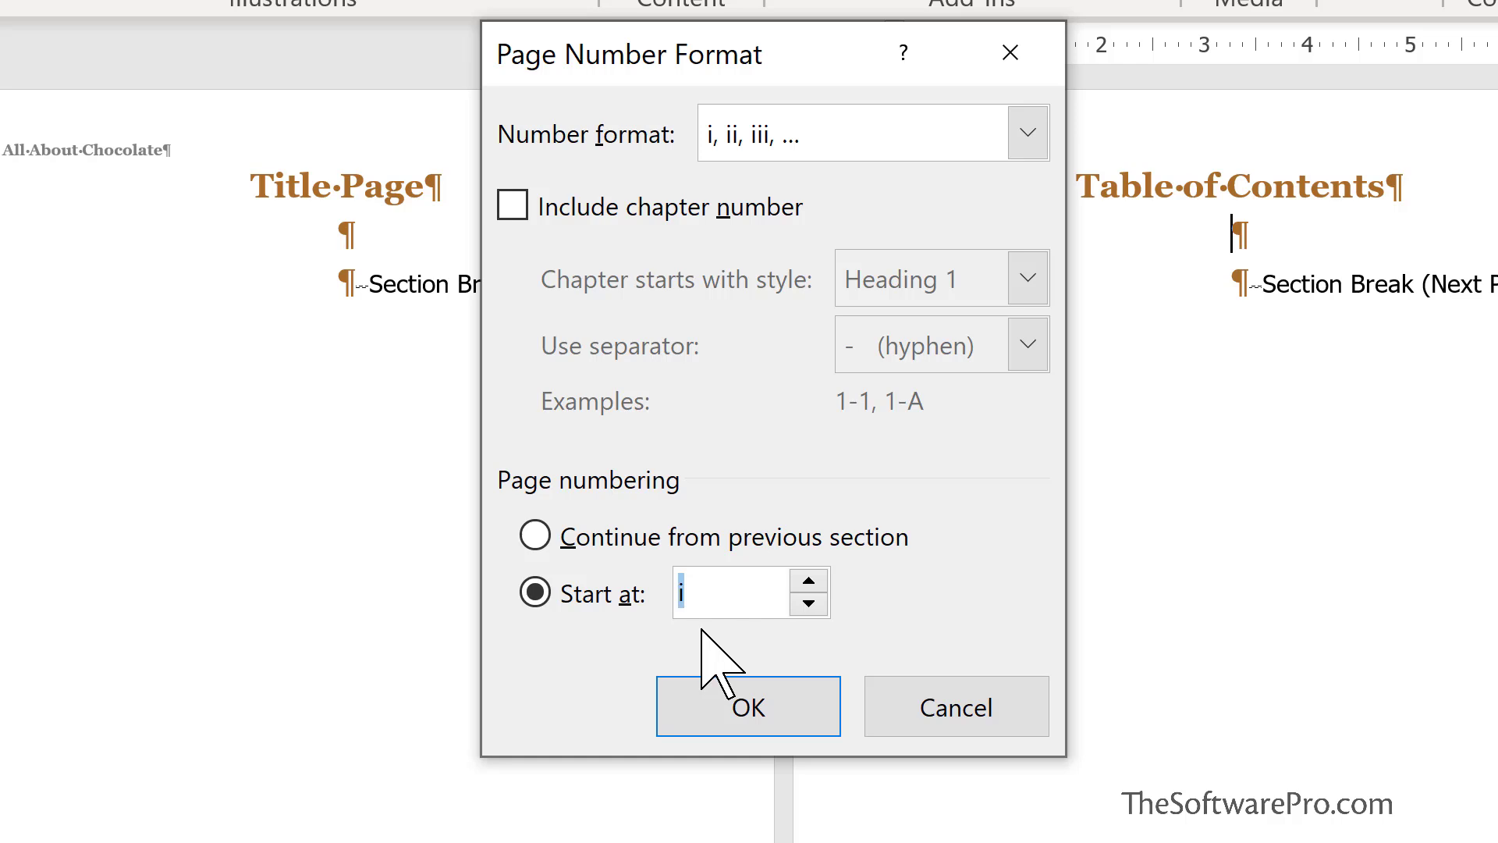
left_click(743, 702)
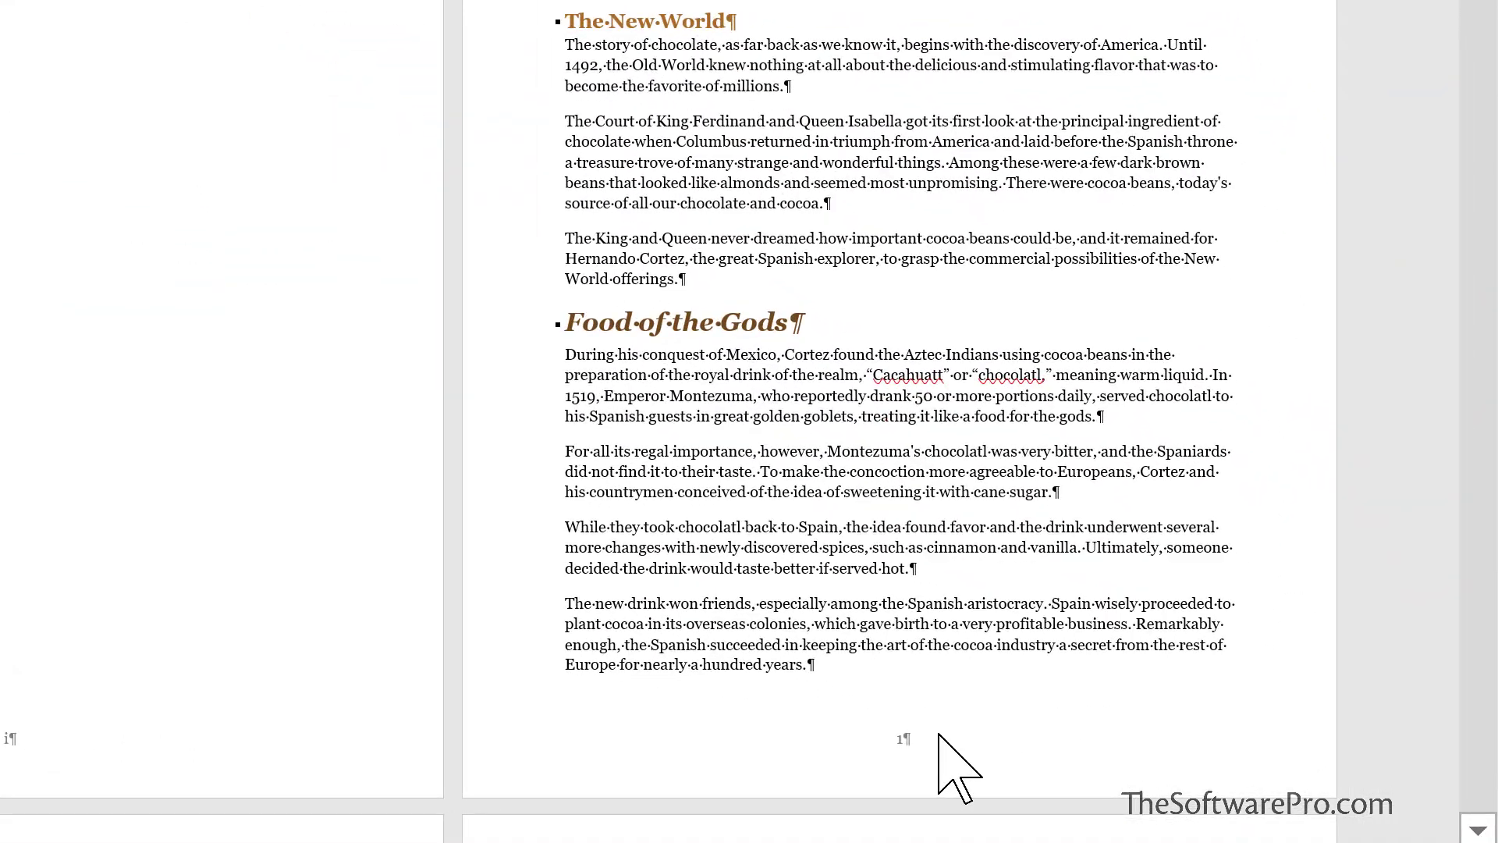
Unlink the section 3 footer and header from the previous section and close header and footer editing
right_click(941, 740)
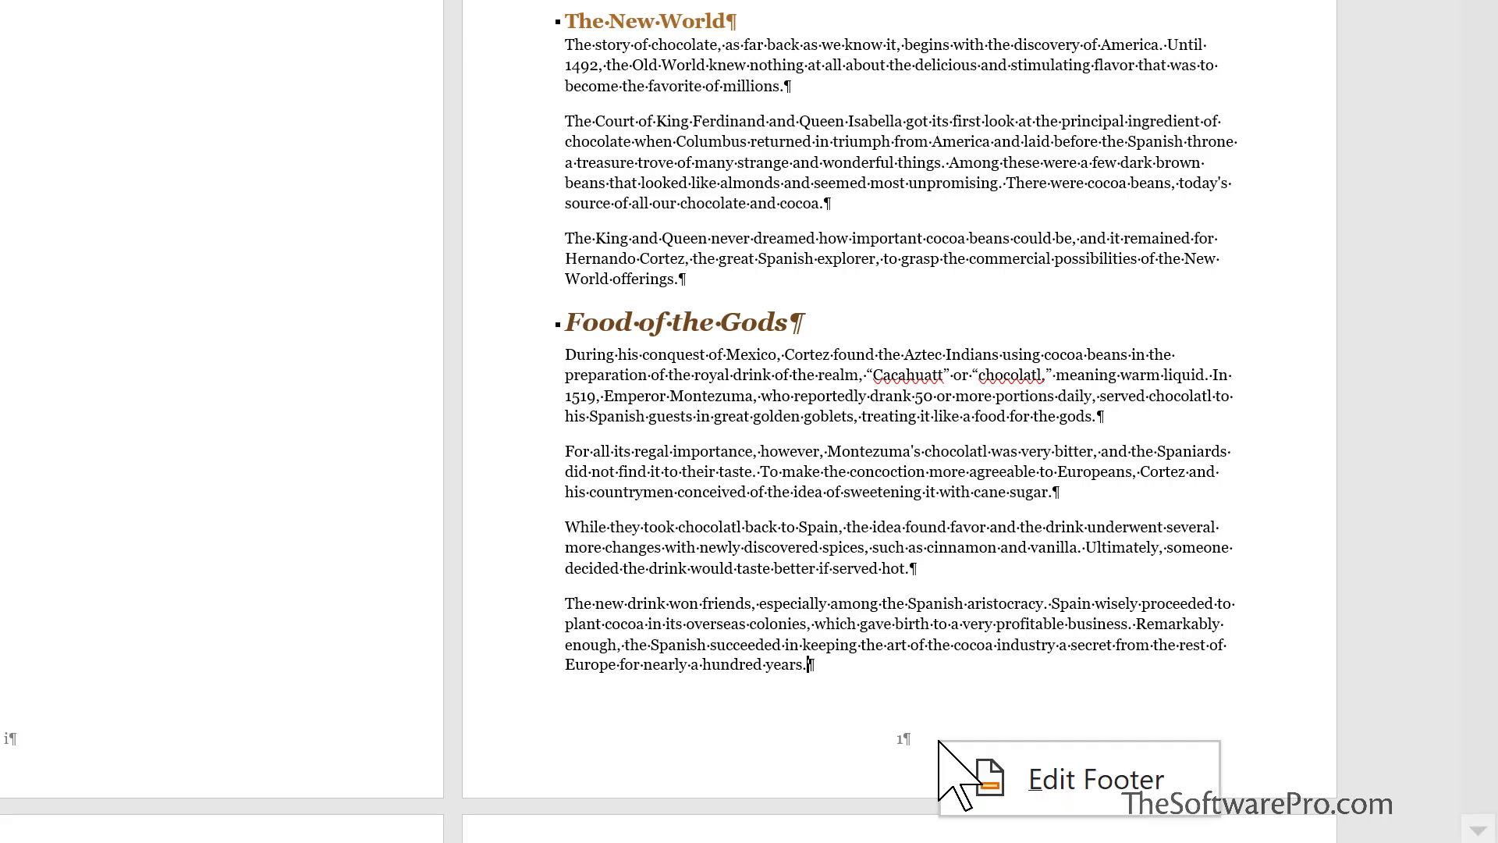
left_click(1023, 778)
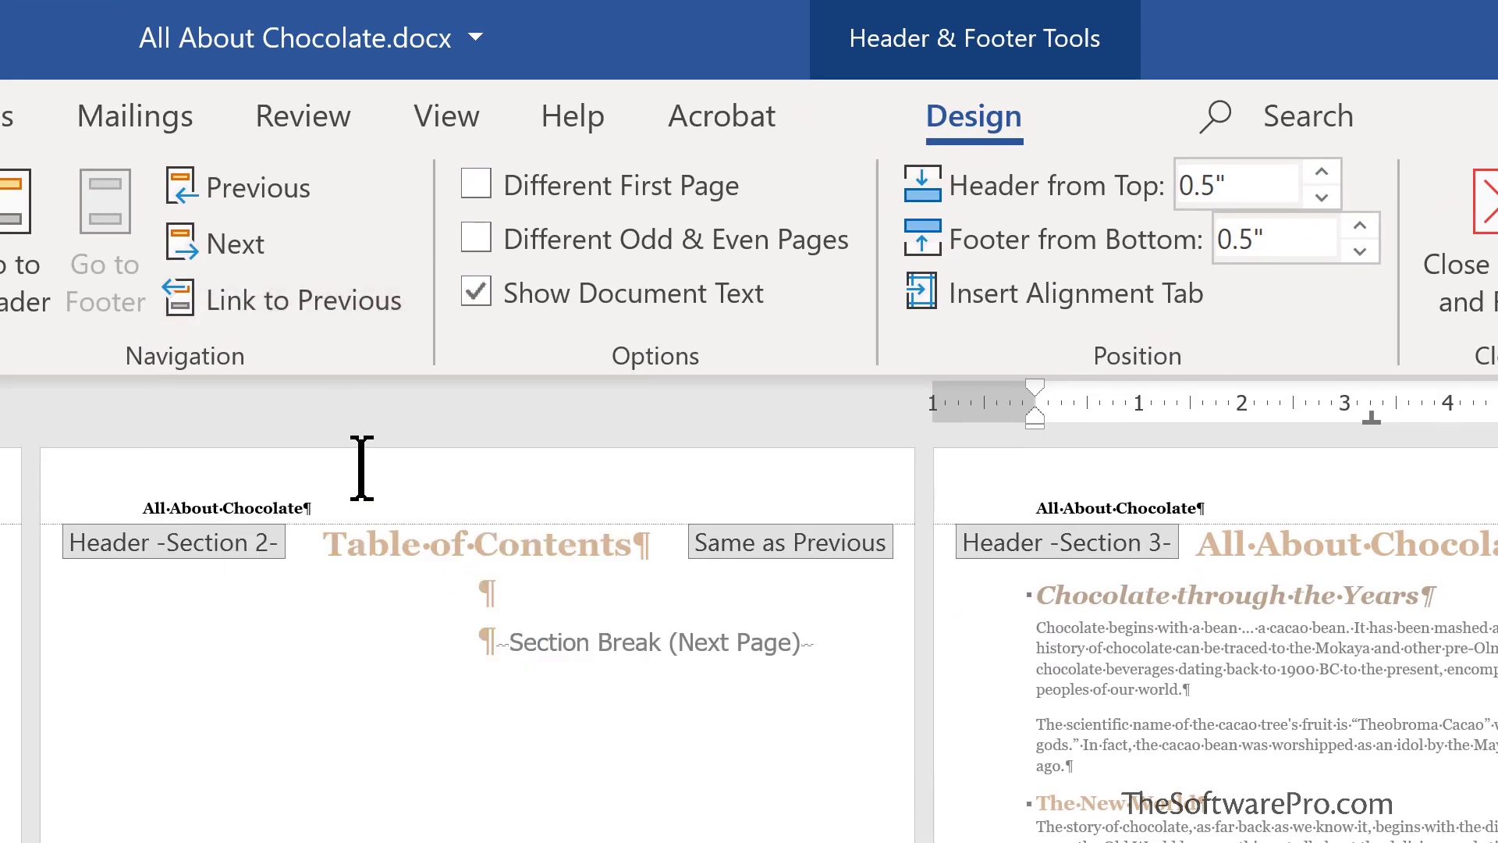
left_click(1231, 491)
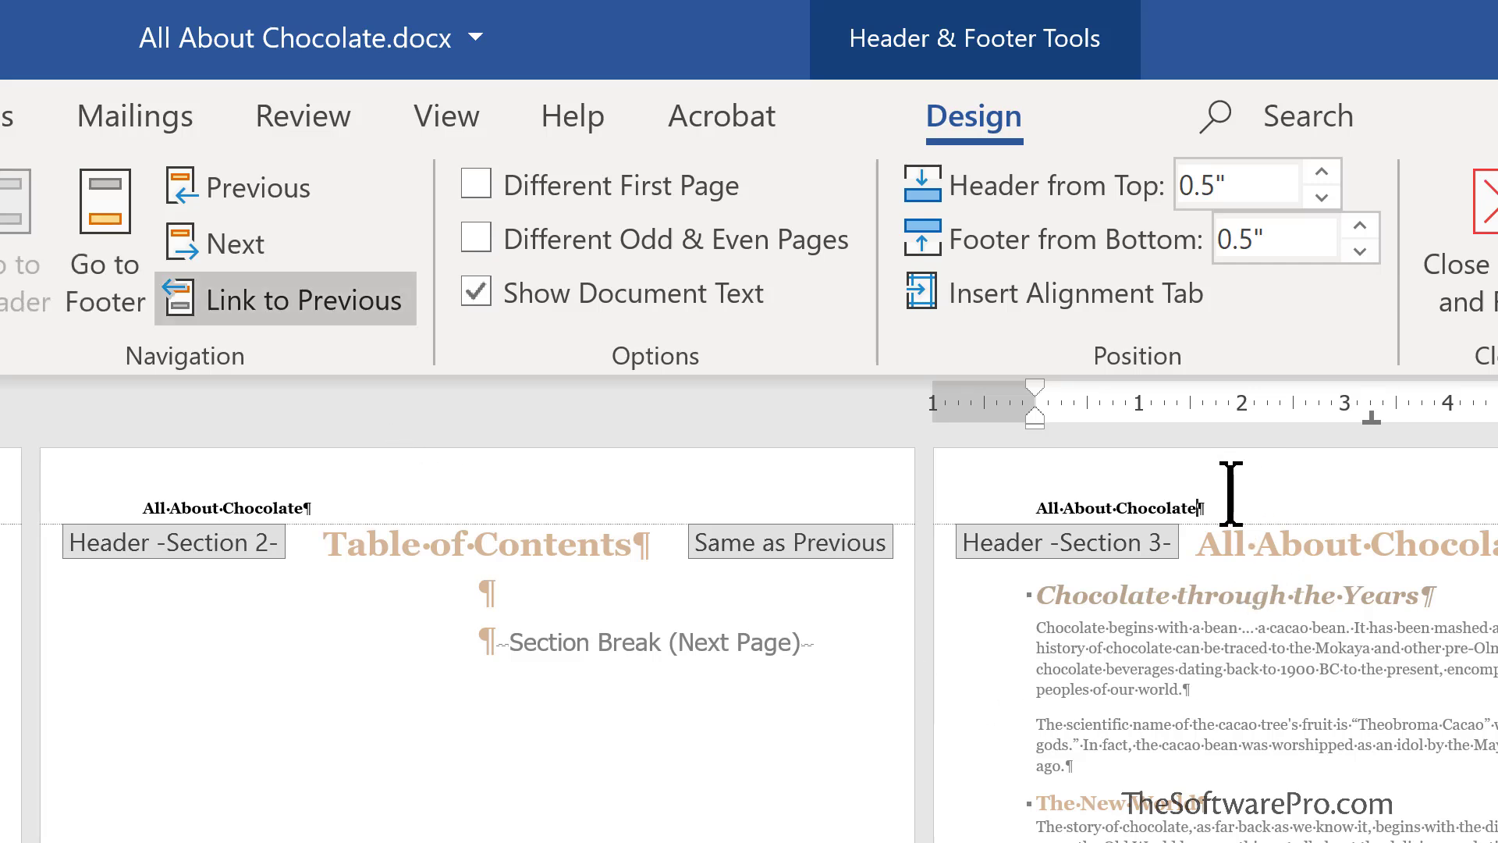
left_click(322, 299)
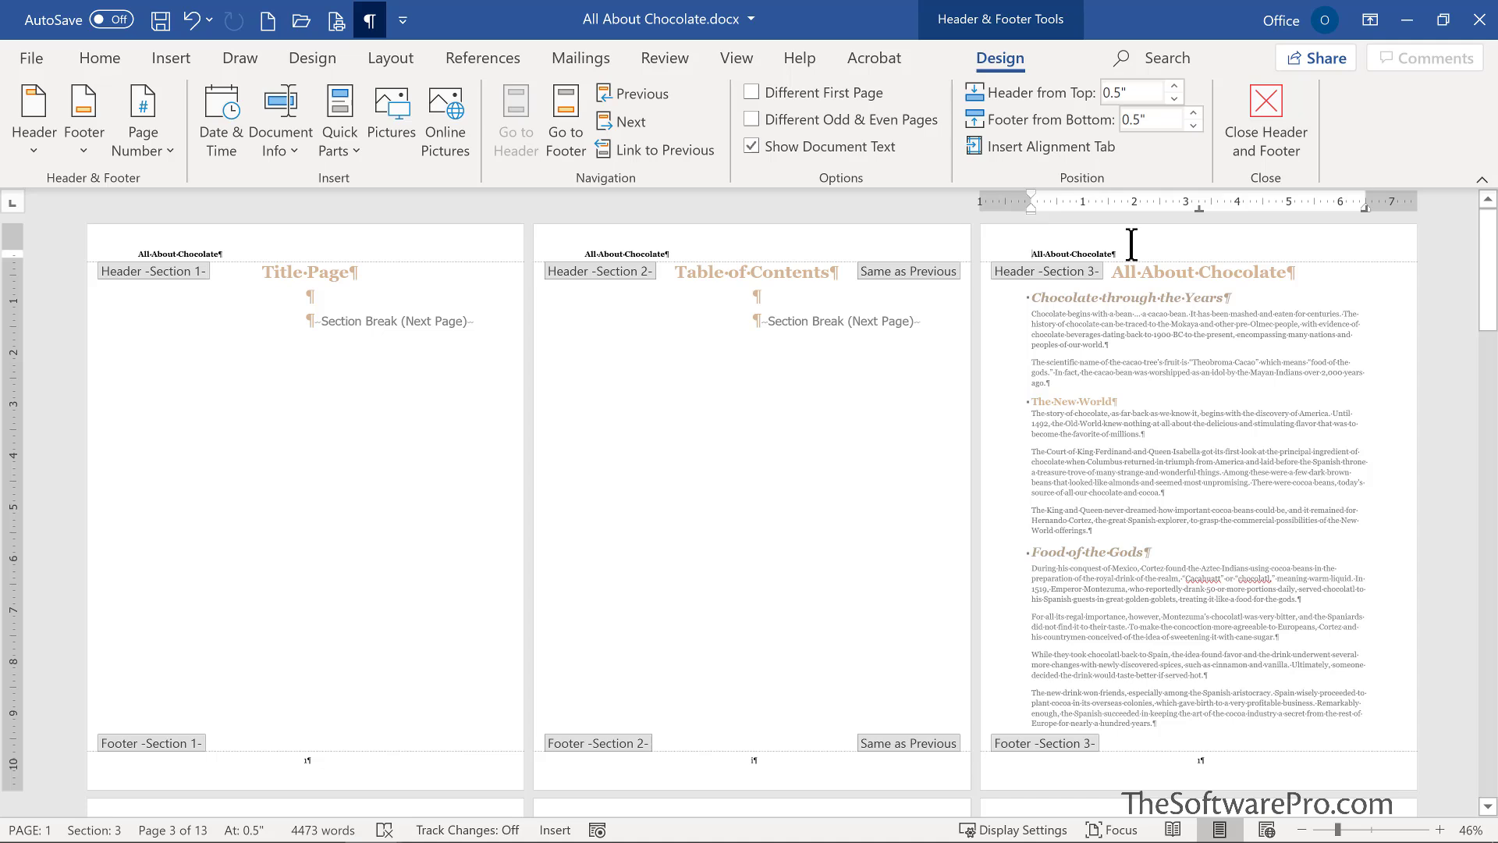
left_click(1267, 133)
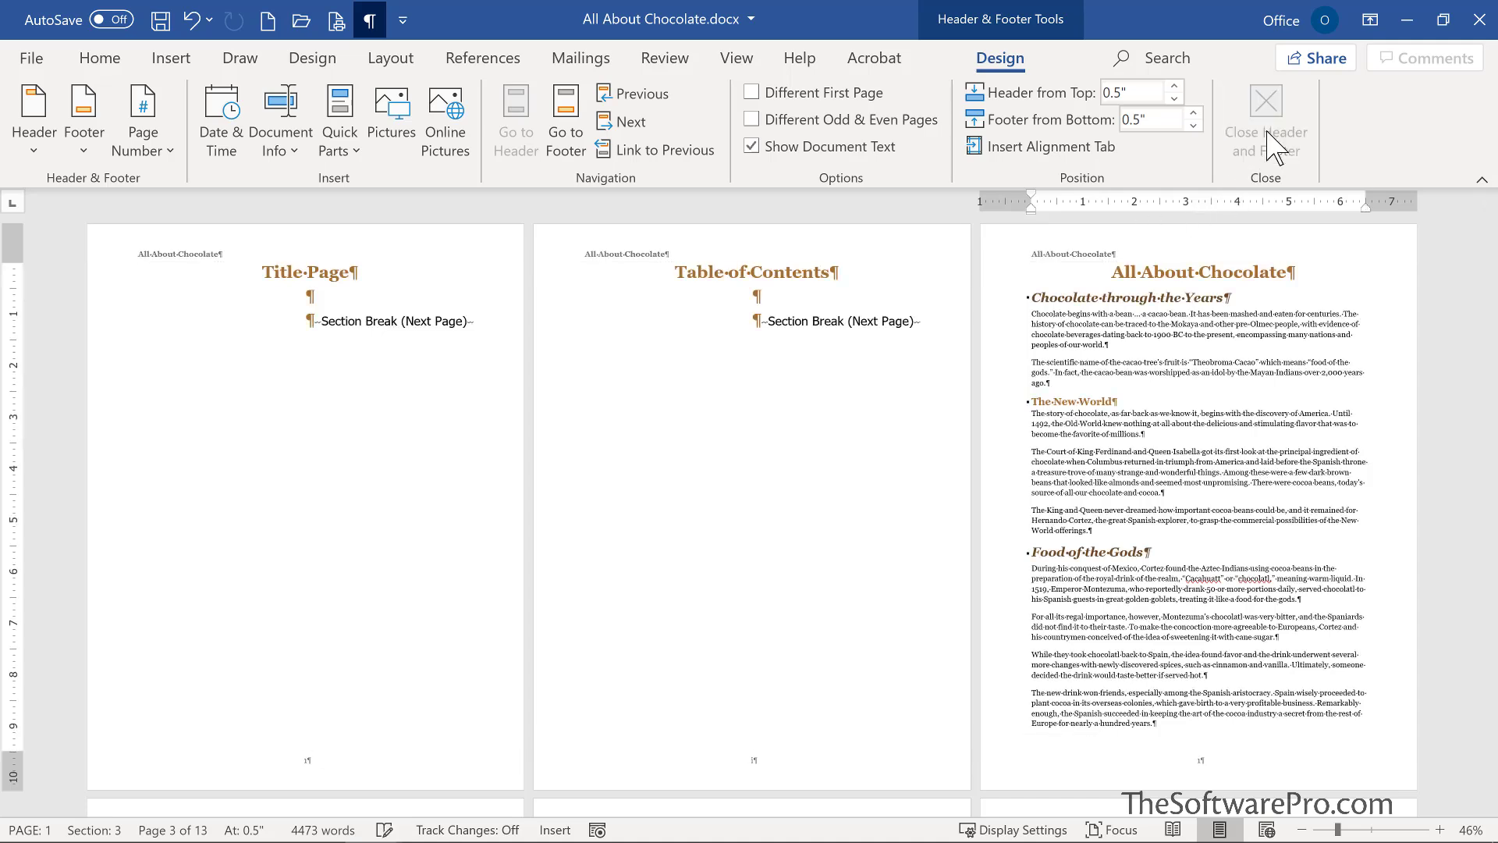